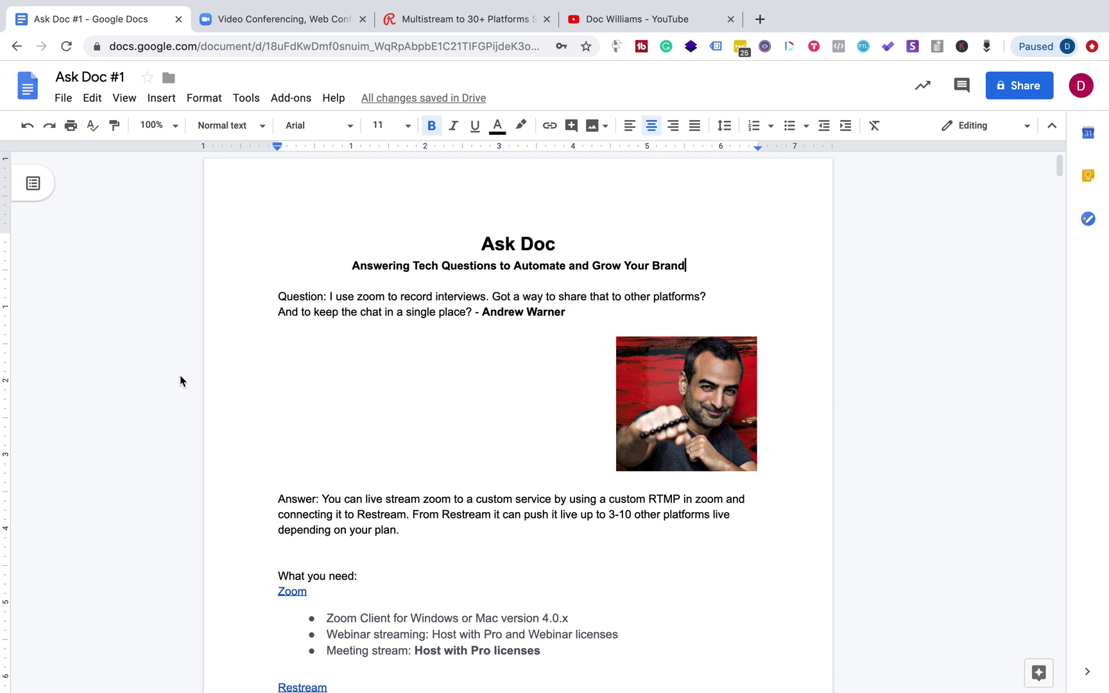
- Scroll the notes to the 'What you need' requirements, then bring up the Zoom homepage at zoom.us
{"action": "scroll", "coordinate": [252, 430], "scroll_direction": "down", "scroll_amount": 5}
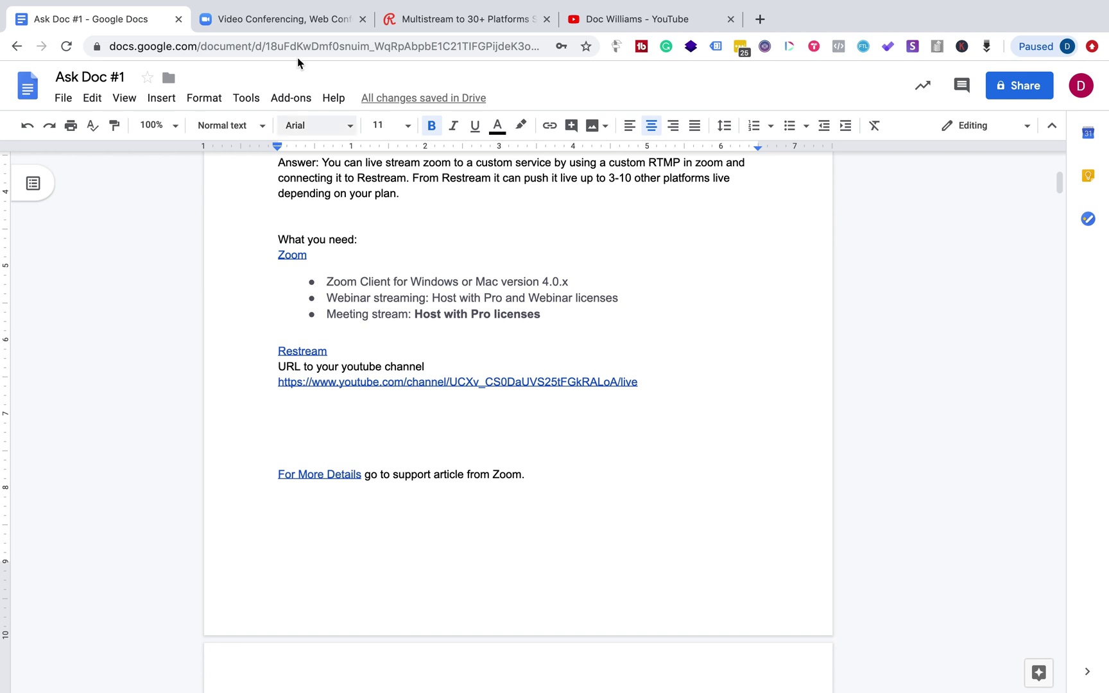
{"action": "left_click", "coordinate": [292, 20]}
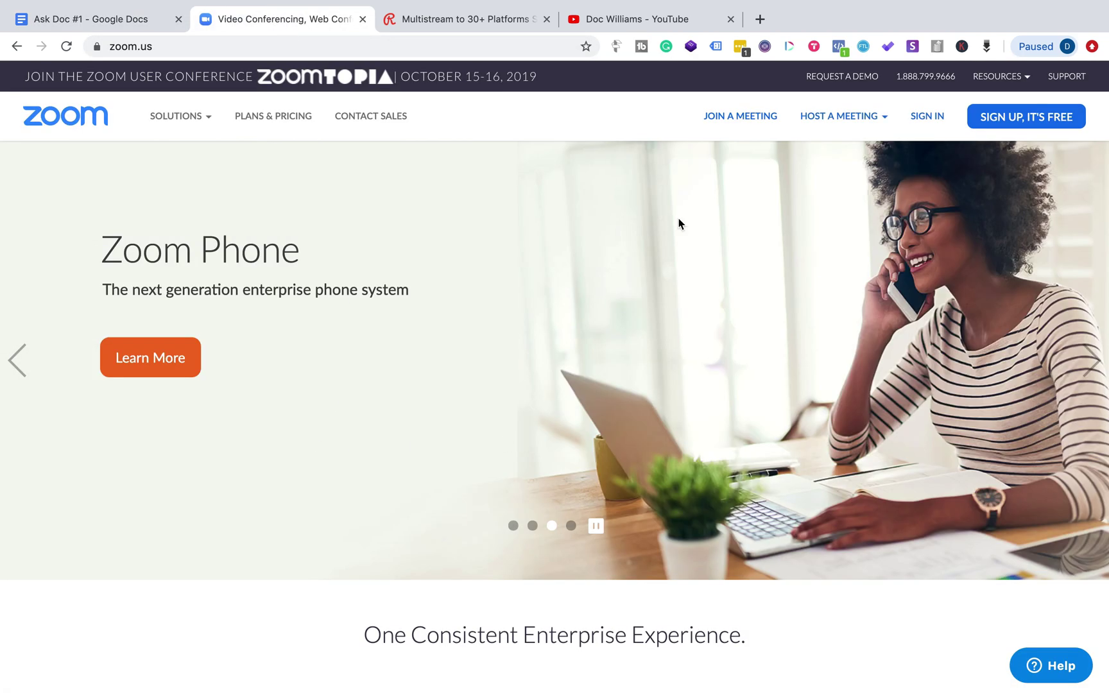
{"action": "left_click", "coordinate": [276, 115]}
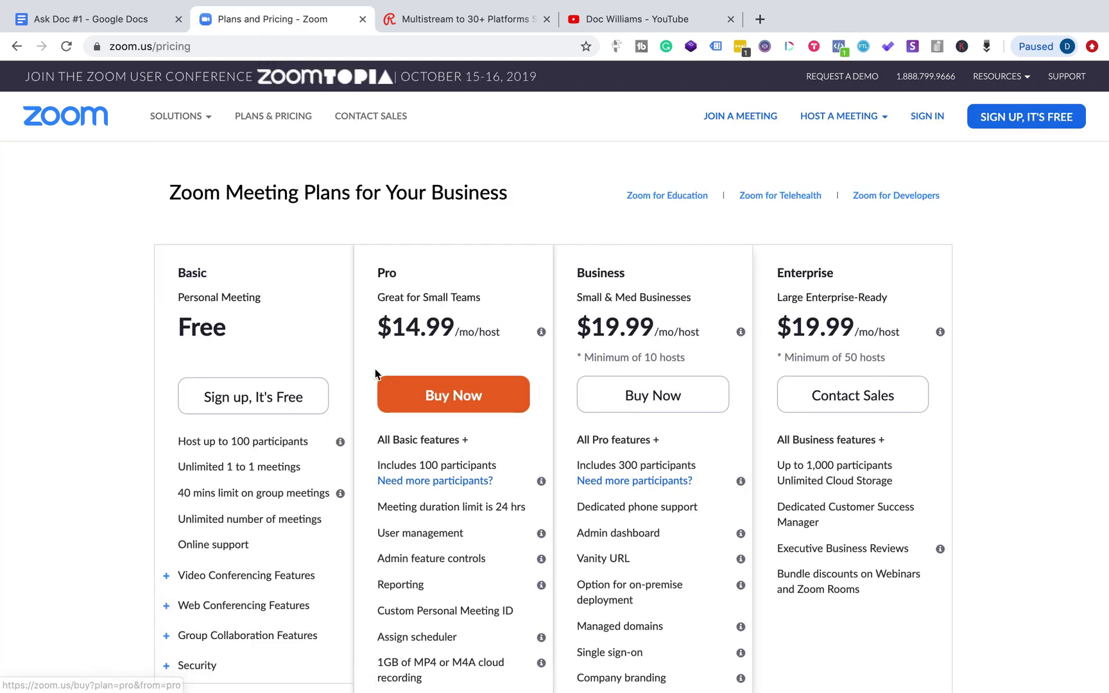
{"action": "scroll", "coordinate": [383, 532], "scroll_direction": "down", "scroll_amount": 5}
{"action": "scroll", "coordinate": [384, 532], "scroll_direction": "up", "scroll_amount": 5}
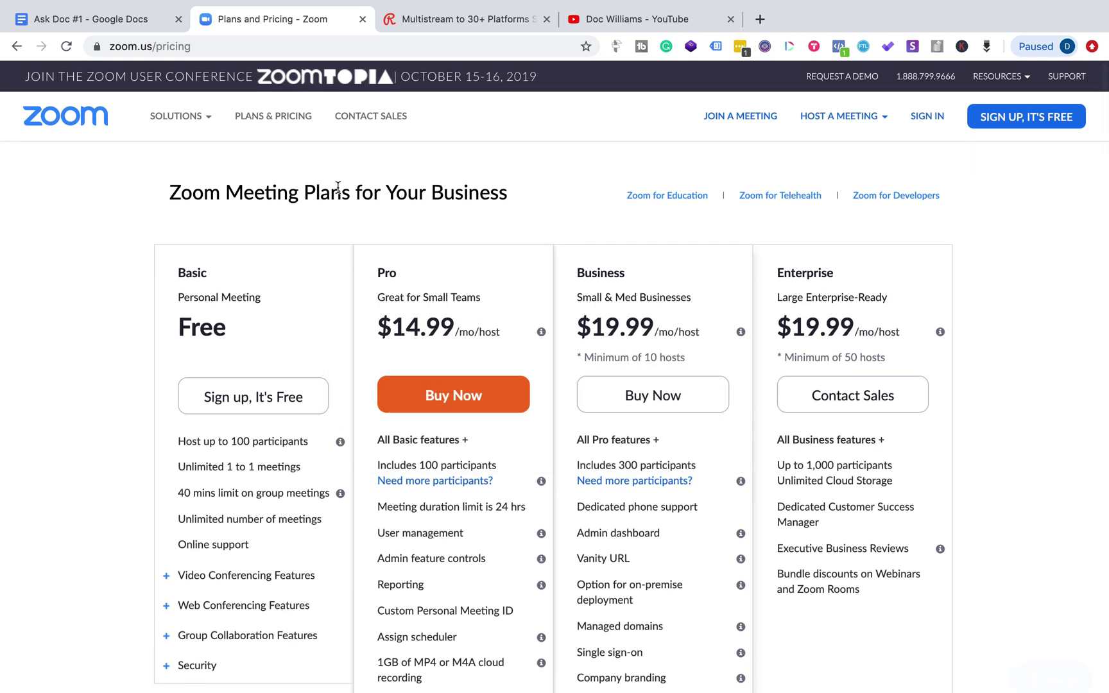
{"action": "left_click", "coordinate": [16, 46]}
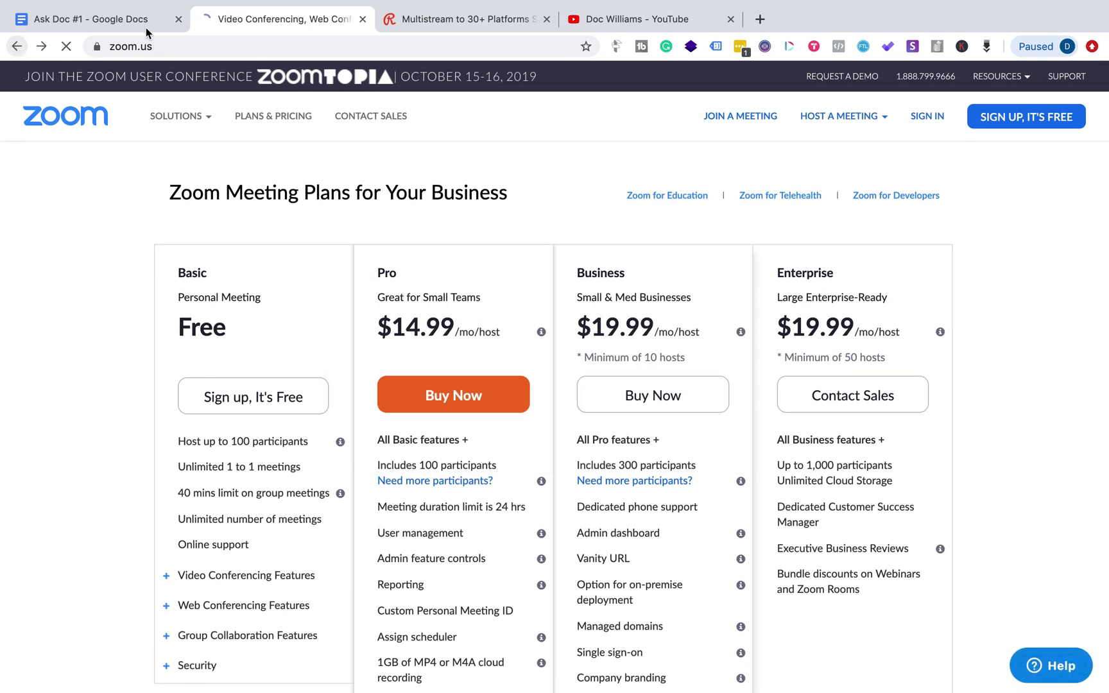
- Browse Restream's pricing plans (Standard $16, Professional $41 monthly), then leave the pricing page
{"action": "left_click", "coordinate": [441, 27]}
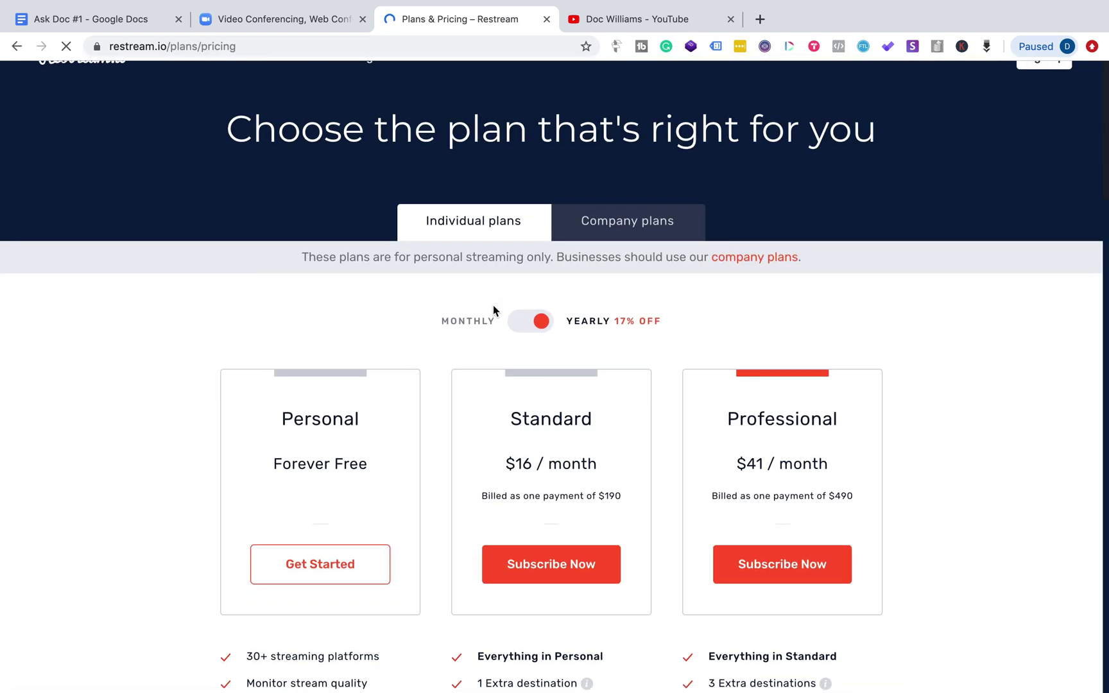
{"action": "scroll", "coordinate": [493, 311], "scroll_direction": "down", "scroll_amount": 5}
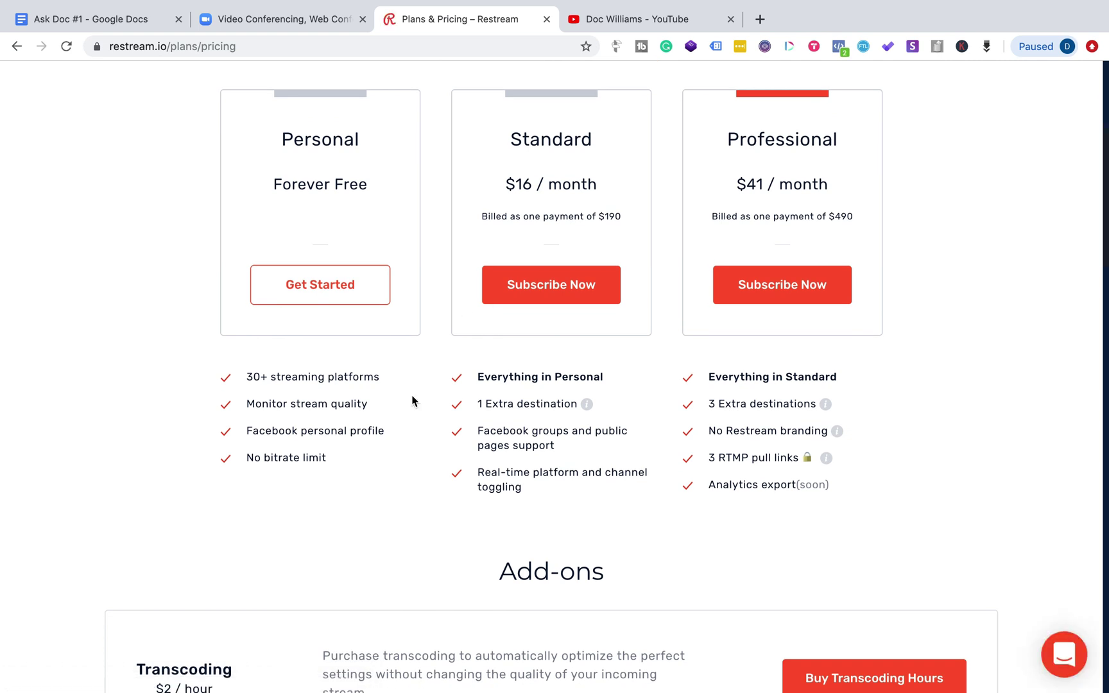
{"action": "scroll", "coordinate": [584, 449], "scroll_direction": "up", "scroll_amount": 3}
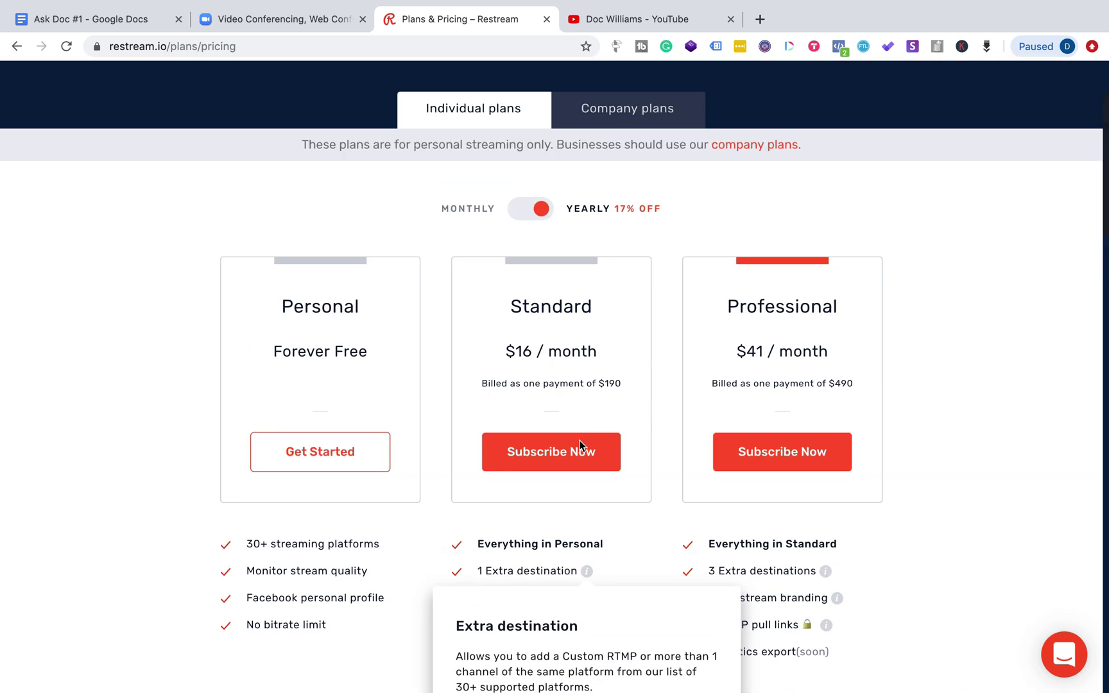
{"action": "scroll", "coordinate": [738, 420], "scroll_direction": "down", "scroll_amount": 2}
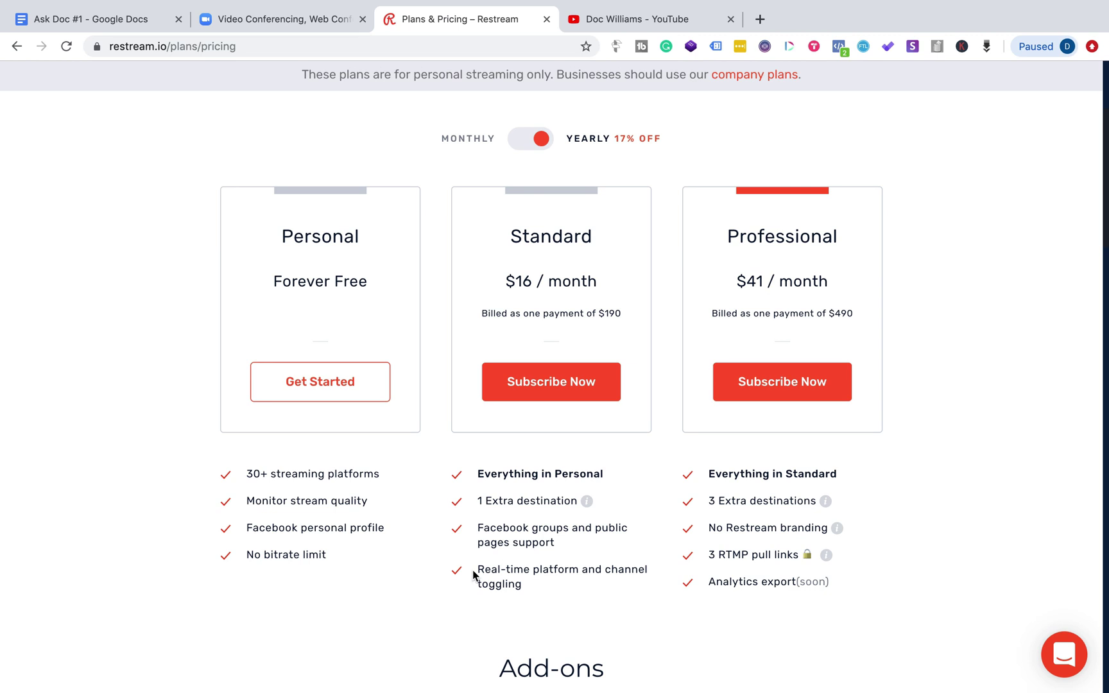
{"action": "scroll", "coordinate": [500, 565], "scroll_direction": "up", "scroll_amount": 3}
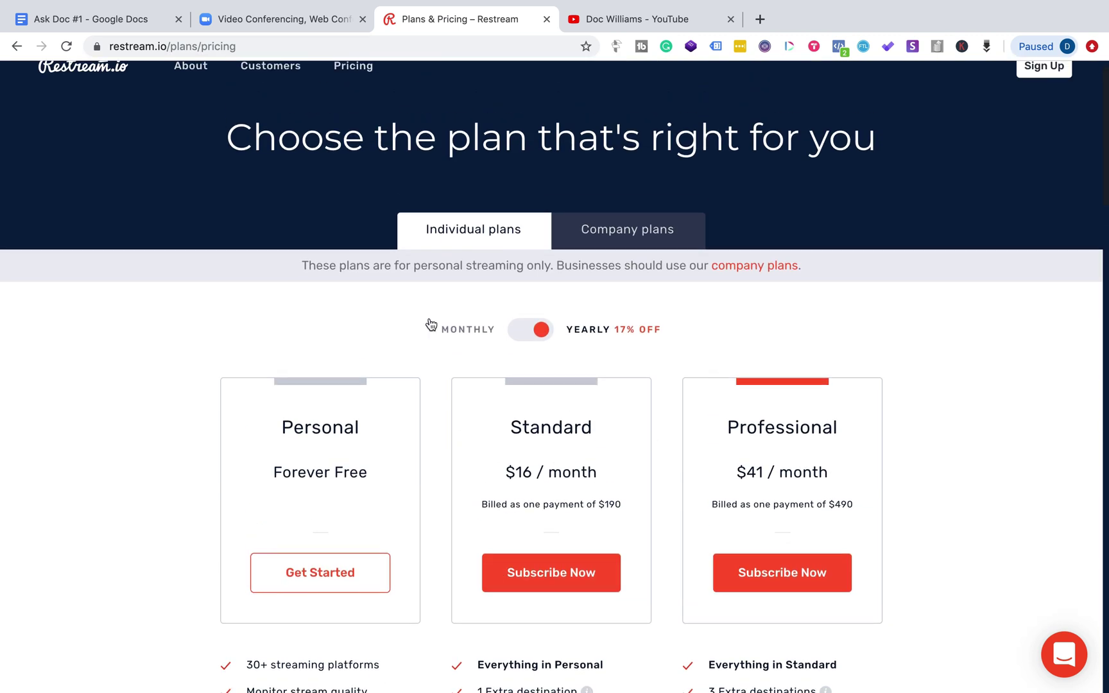
{"action": "scroll", "coordinate": [431, 324], "scroll_direction": "up", "scroll_amount": 1}
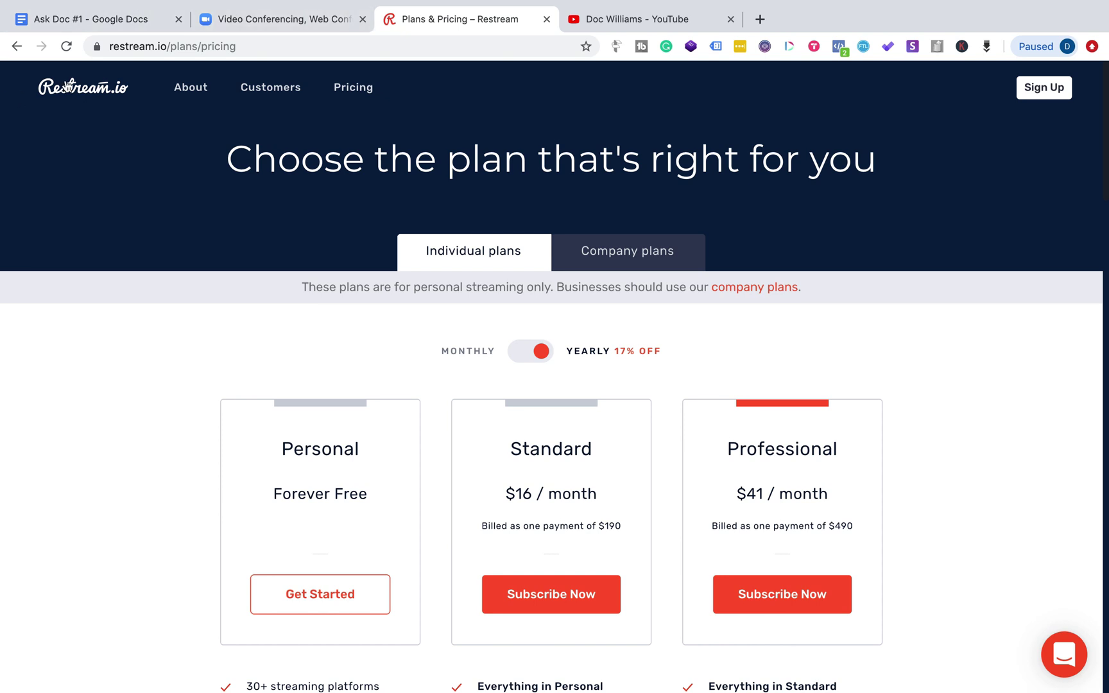
{"action": "left_click", "coordinate": [17, 45]}
- Check the YouTube channel's live page, scroll the notes to Steps Needed, then return to zoom.us
{"action": "left_click", "coordinate": [86, 21]}
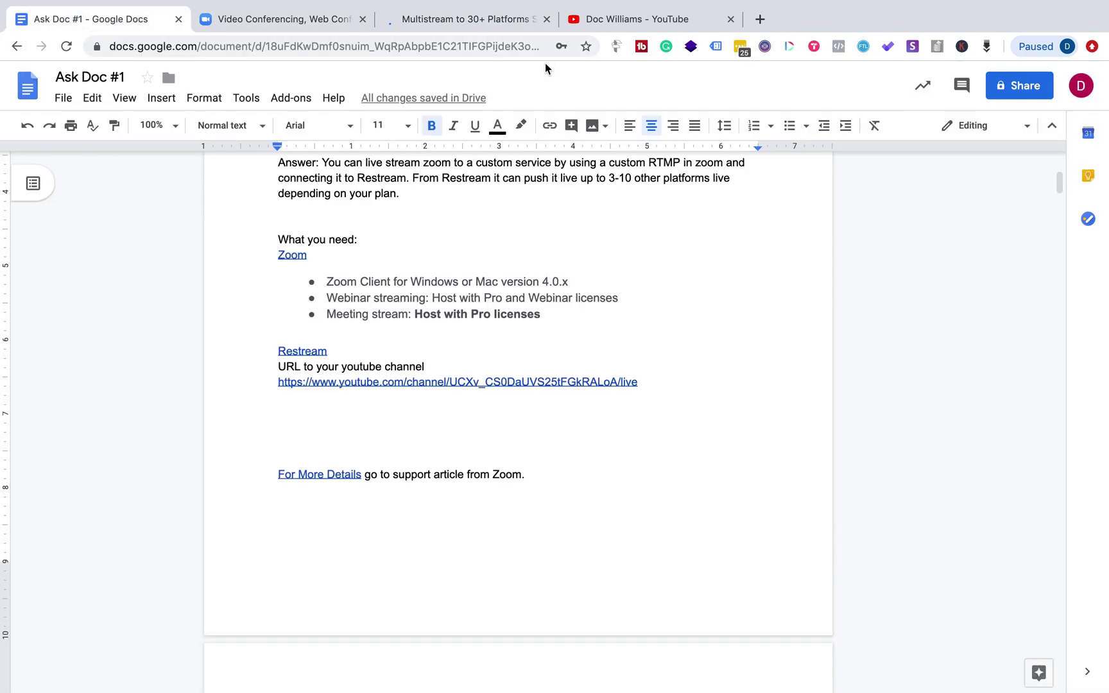
{"action": "left_click", "coordinate": [614, 20]}
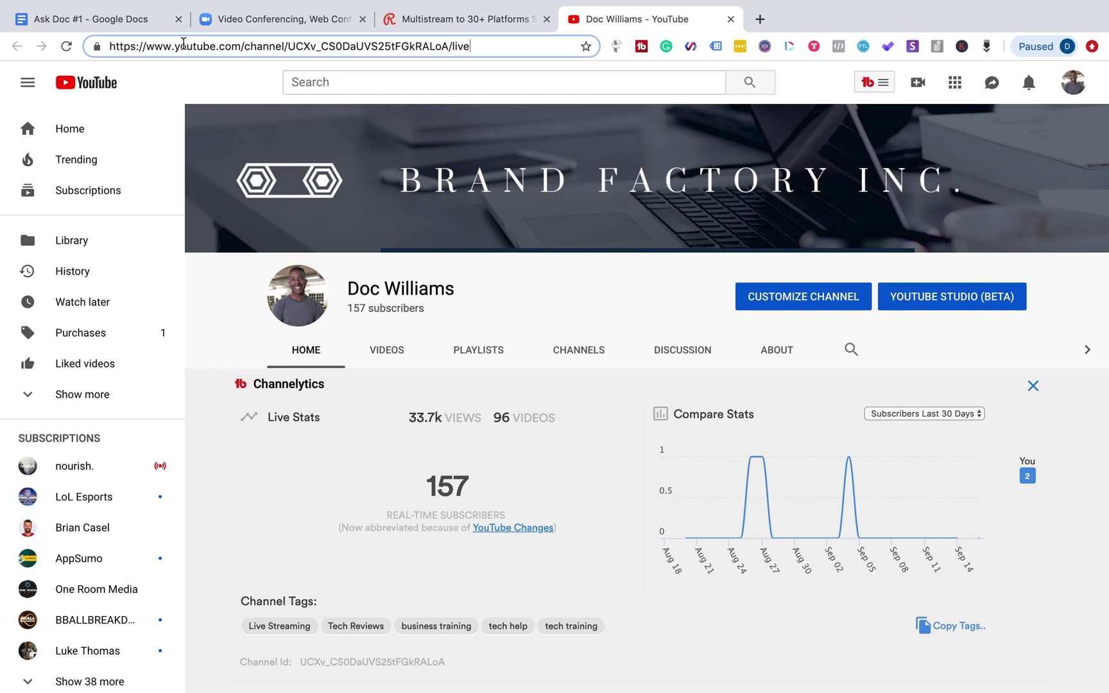
{"action": "left_click", "coordinate": [113, 21]}
{"action": "scroll", "coordinate": [336, 420], "scroll_direction": "down", "scroll_amount": 8}
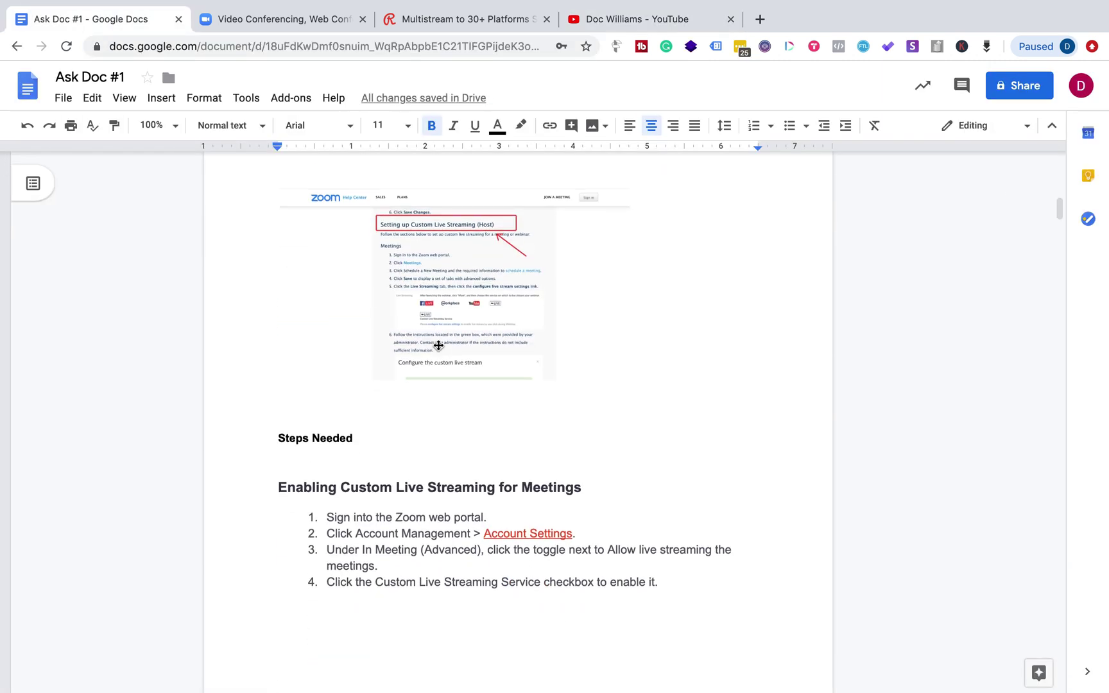
{"action": "left_click", "coordinate": [317, 21]}
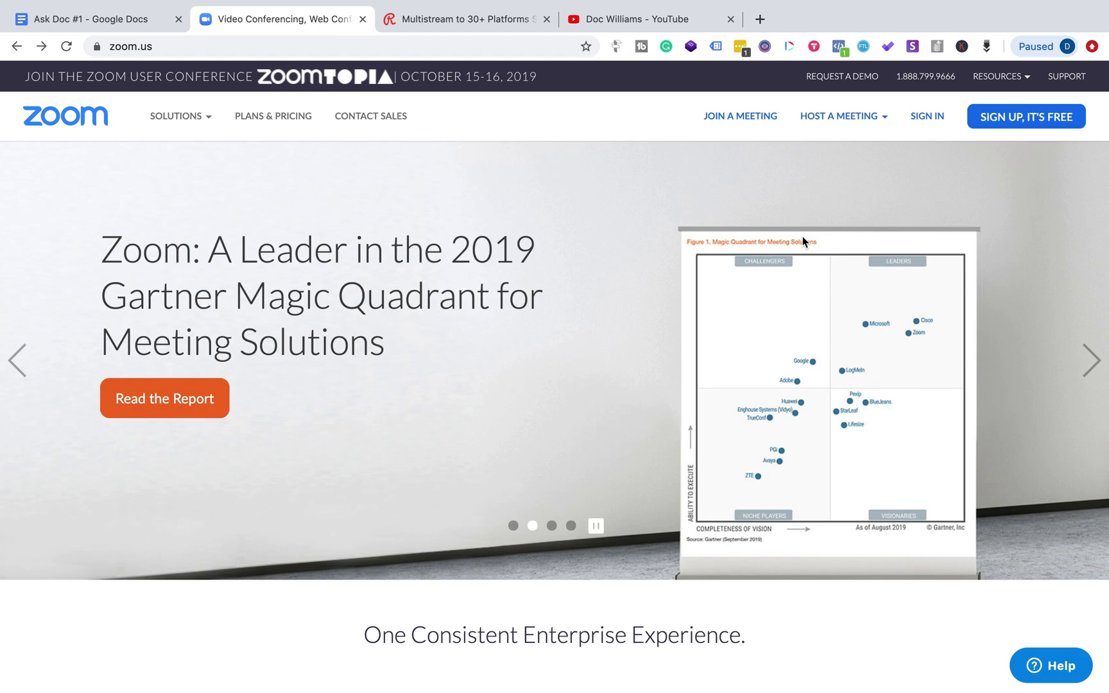
- Sign in to Zoom with Google, signing out and back in to reach the right account
{"action": "left_click", "coordinate": [924, 116]}
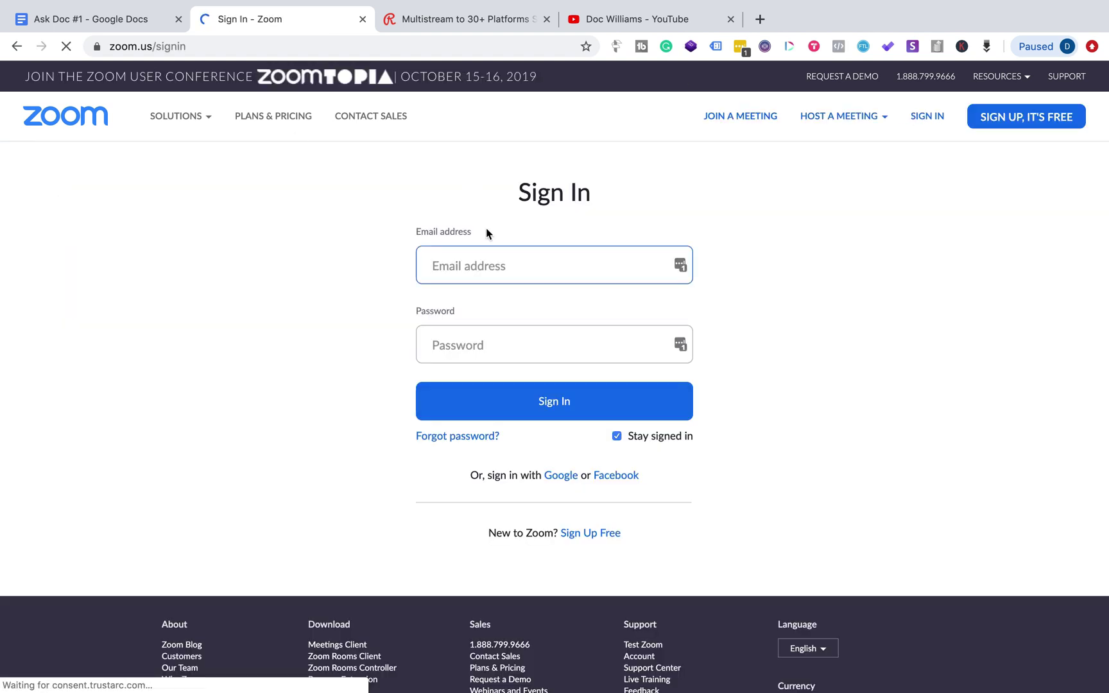
{"action": "left_click", "coordinate": [569, 478]}
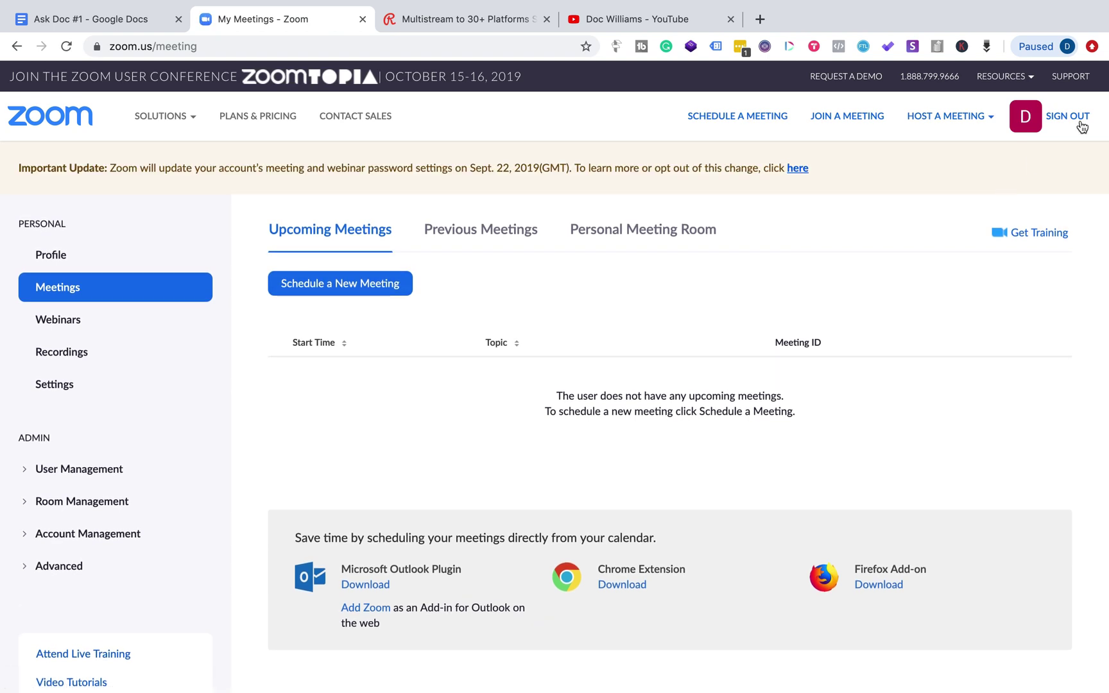
{"action": "left_click", "coordinate": [1070, 117]}
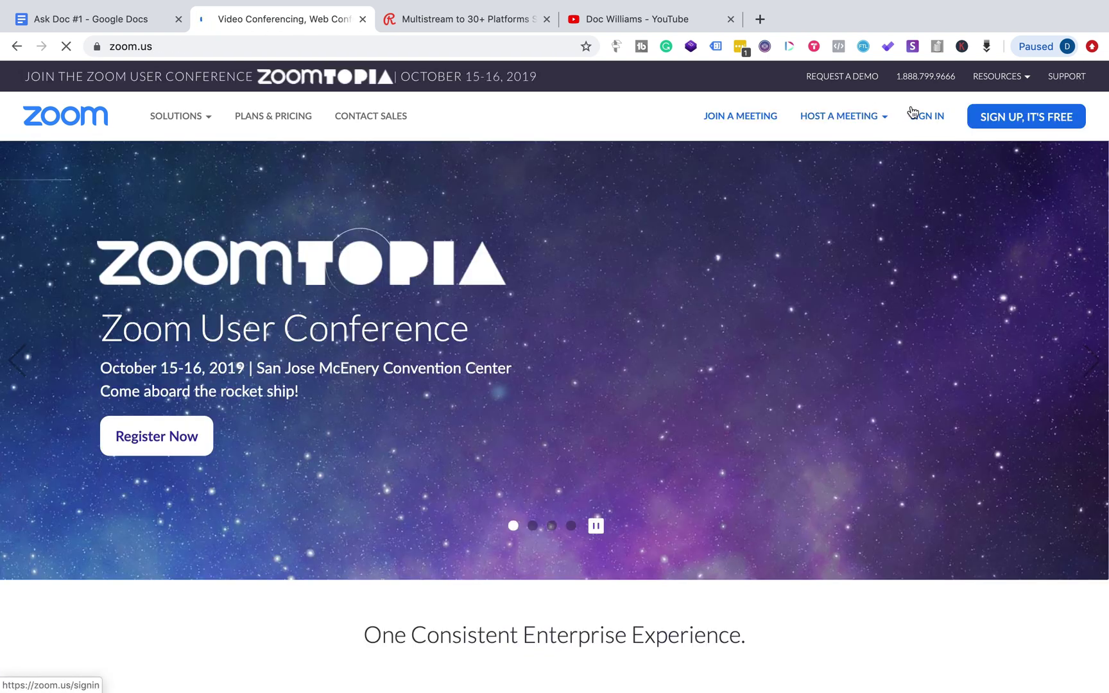
{"action": "left_click", "coordinate": [913, 113]}
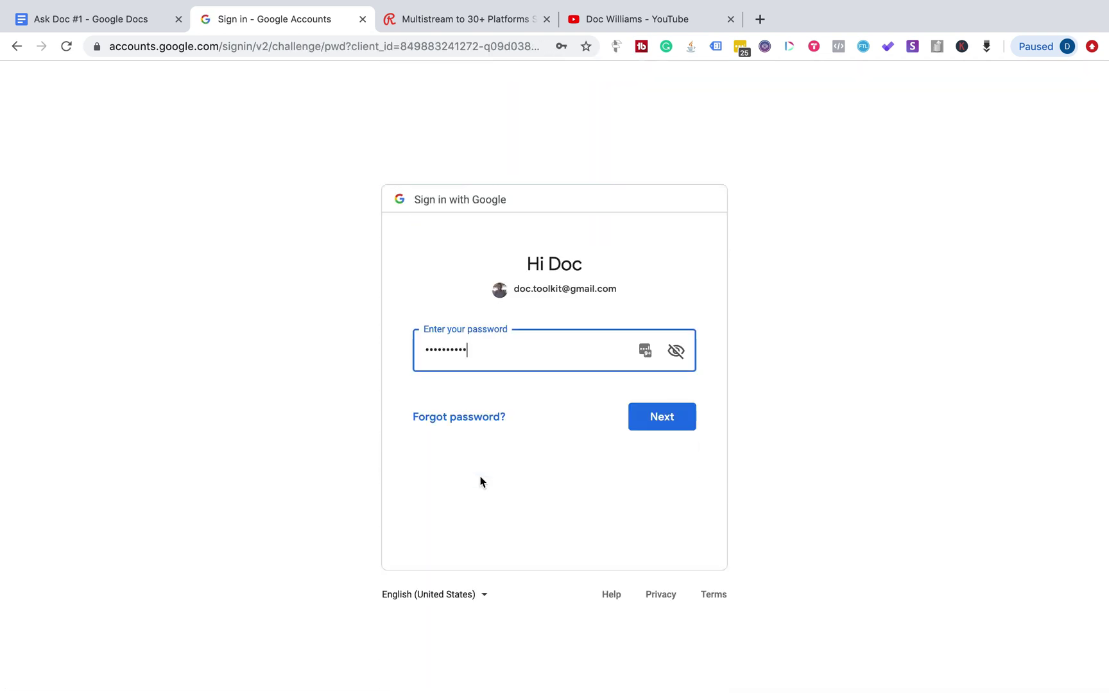
{"action": "left_click", "coordinate": [670, 418]}
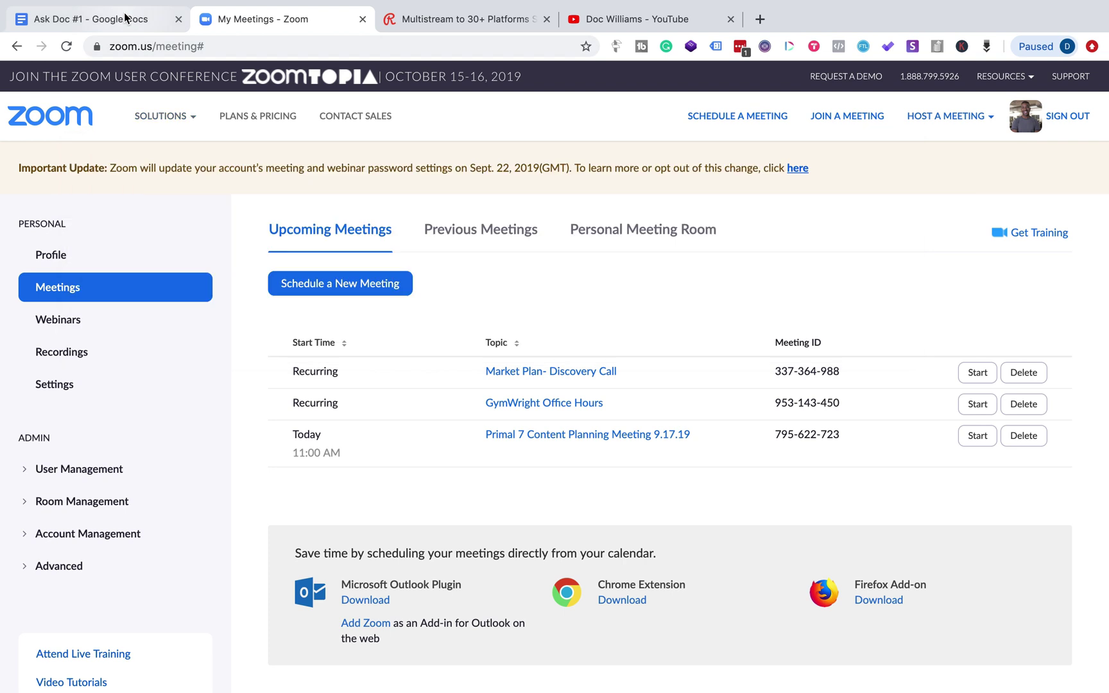
- Open Restream's Log In page, then go back to the Ask Doc #1 document
{"action": "left_click", "coordinate": [436, 20]}
{"action": "left_click", "coordinate": [860, 91]}
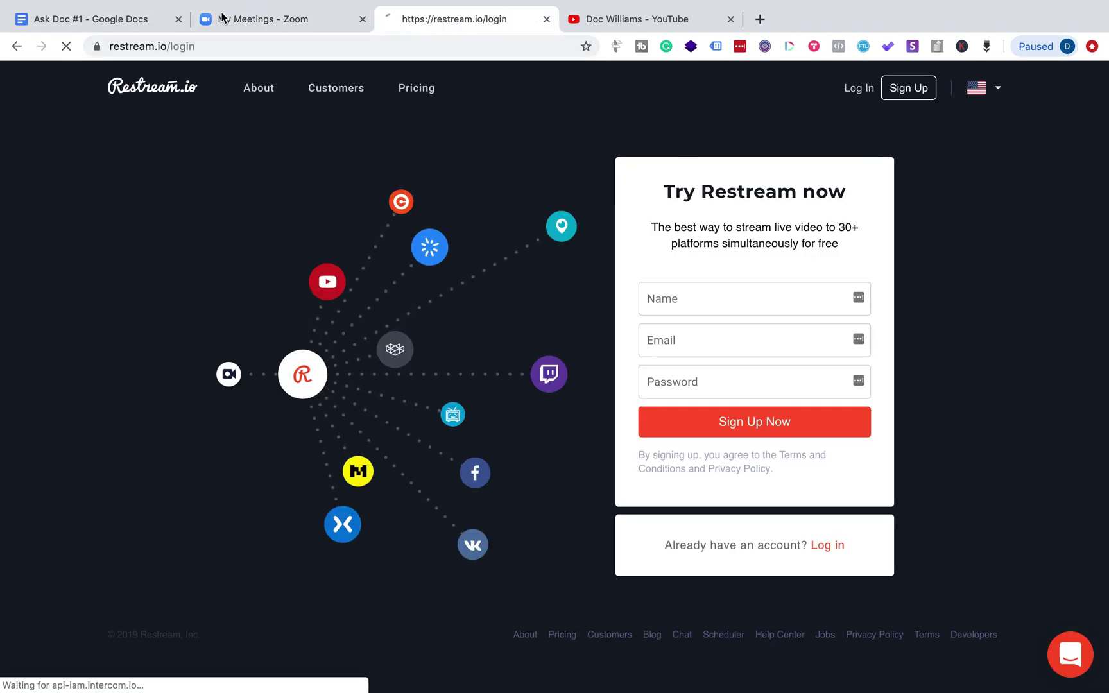
{"action": "left_click", "coordinate": [136, 21]}
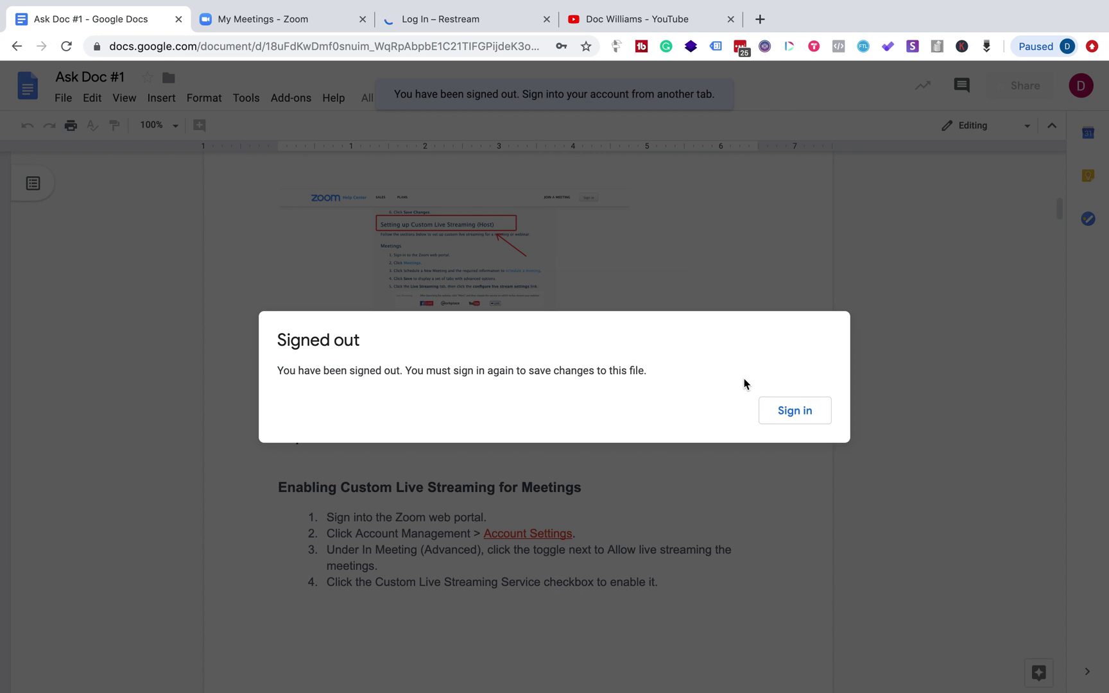
- Sign in with a different Google account and request access to the locked Ask Doc #1 document
{"action": "left_click", "coordinate": [783, 413]}
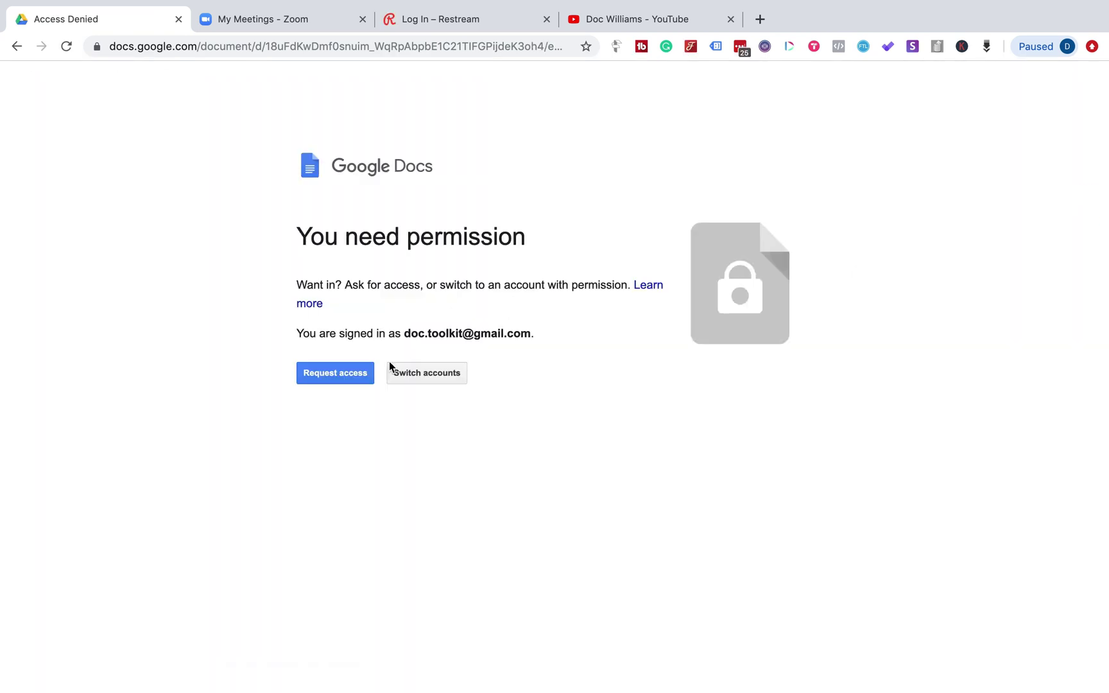
{"action": "left_click", "coordinate": [455, 375]}
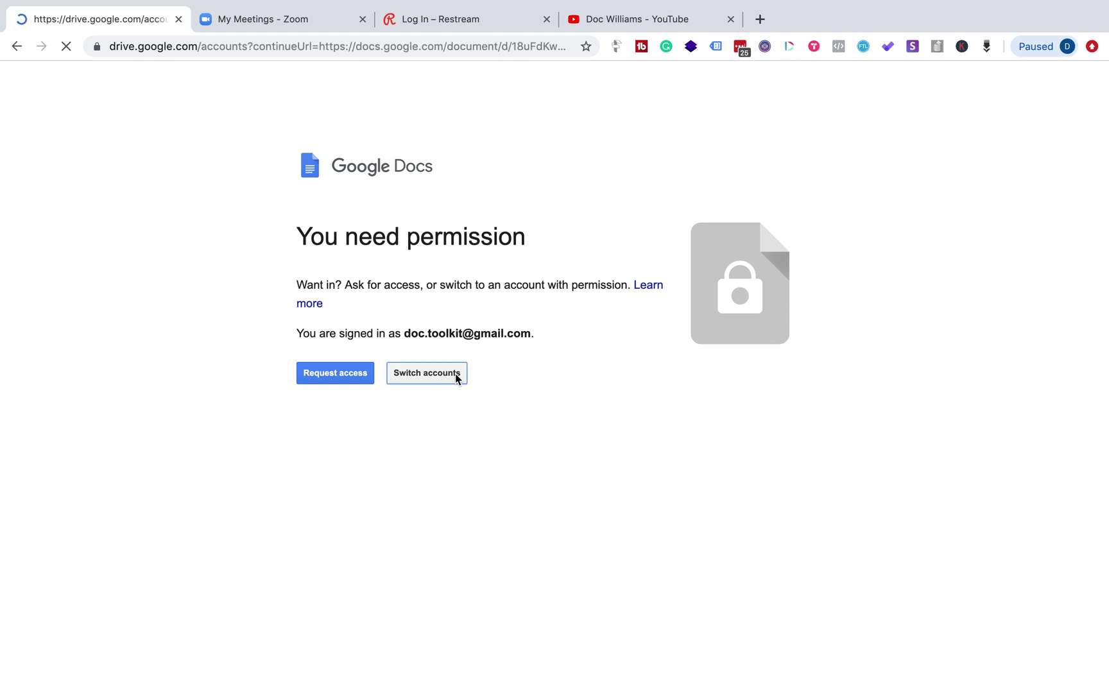
{"action": "left_click", "coordinate": [42, 200]}
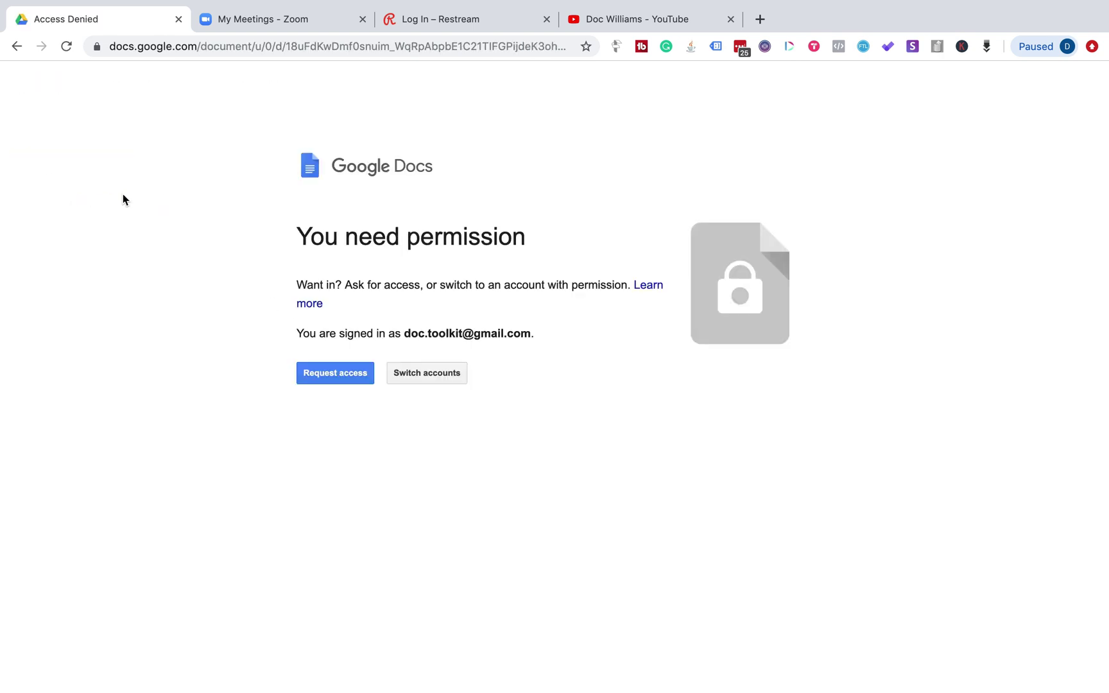
{"action": "left_click", "coordinate": [340, 378]}
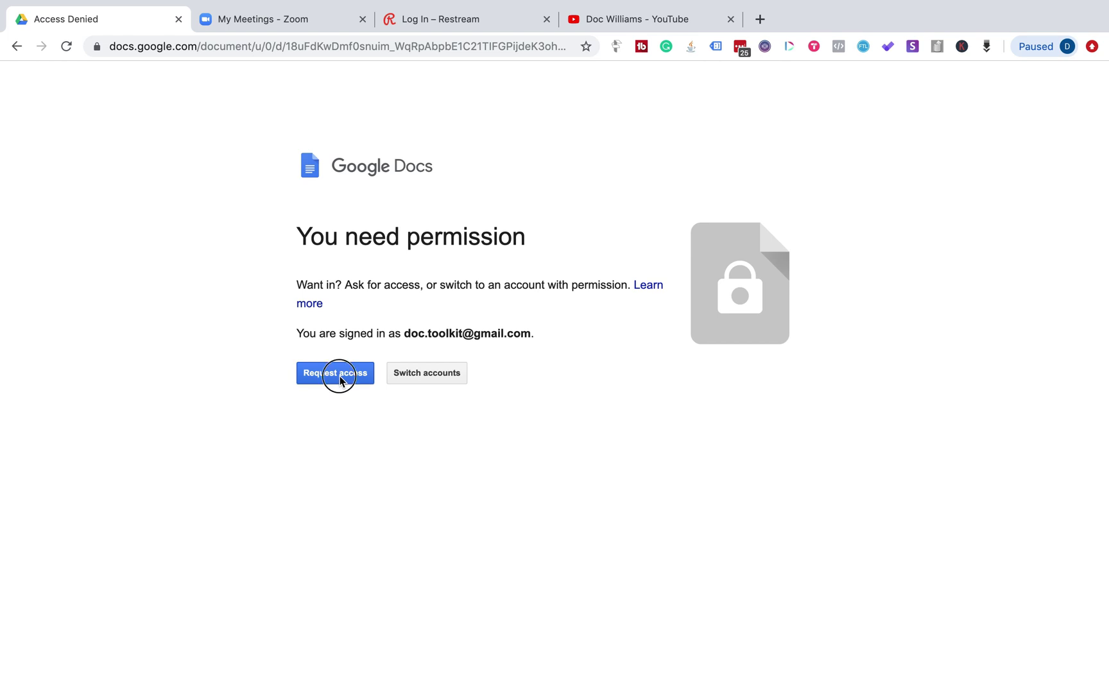
{"action": "mouse_move", "coordinate": [574, 6]}
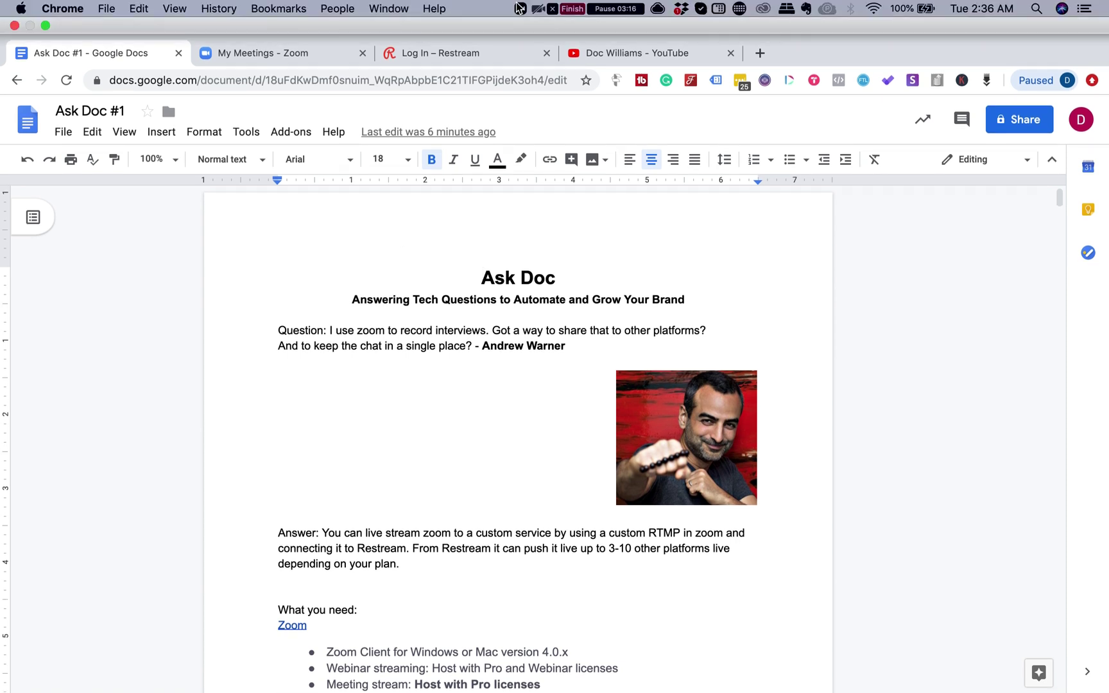
- Scroll the notes to the Enabling Custom Live Streaming for Meetings steps and bring up the Account Settings link's options
{"action": "scroll", "coordinate": [443, 522], "scroll_direction": "down", "scroll_amount": 5}
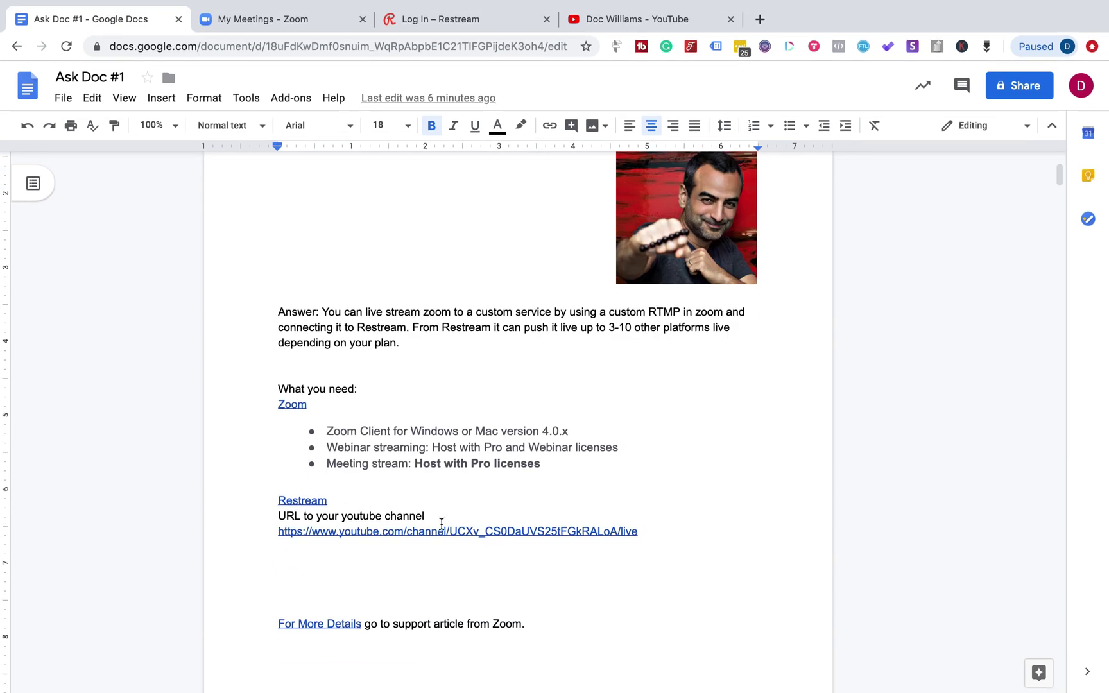
{"action": "scroll", "coordinate": [443, 517], "scroll_direction": "up", "scroll_amount": 5}
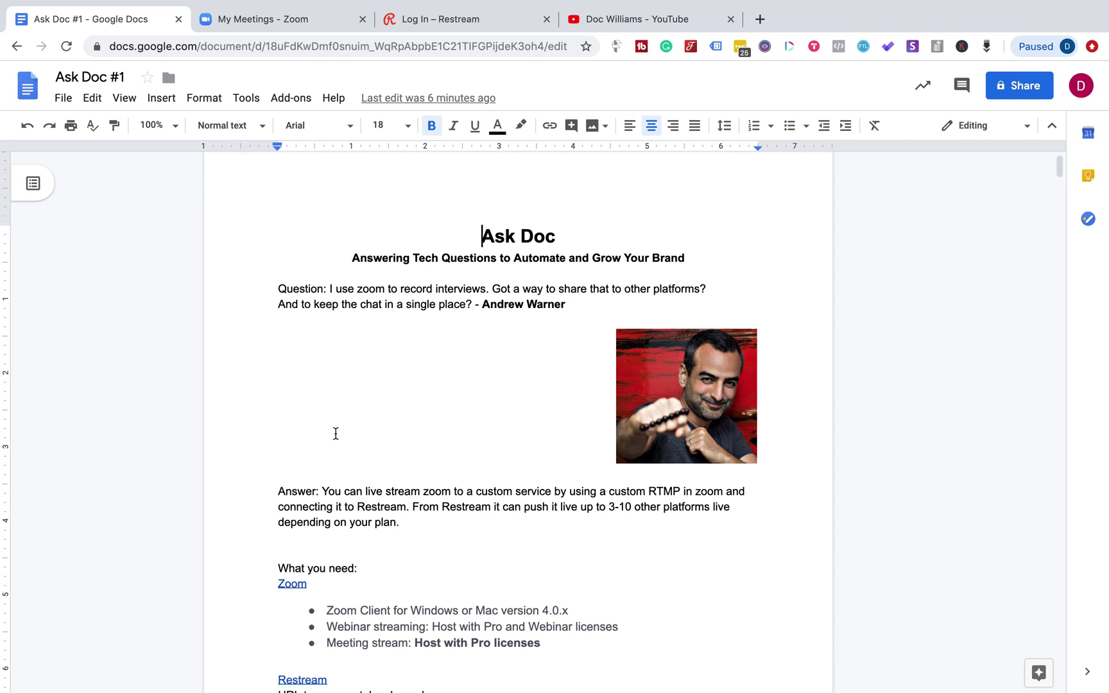
{"action": "scroll", "coordinate": [335, 434], "scroll_direction": "down", "scroll_amount": 15}
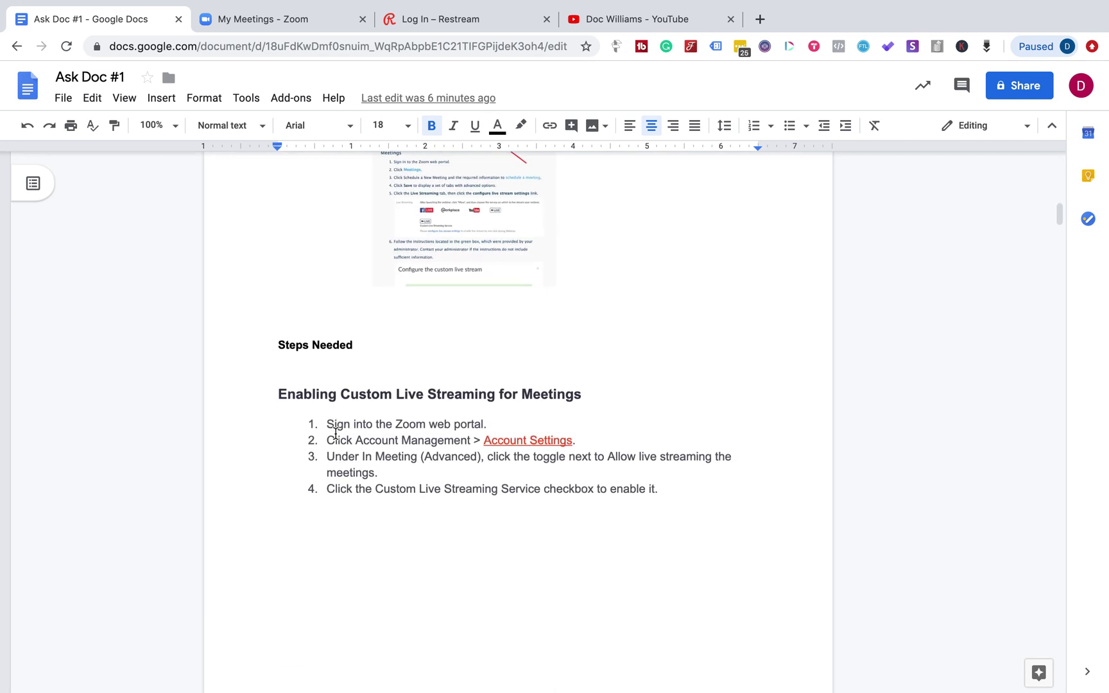
{"action": "left_click", "coordinate": [250, 20]}
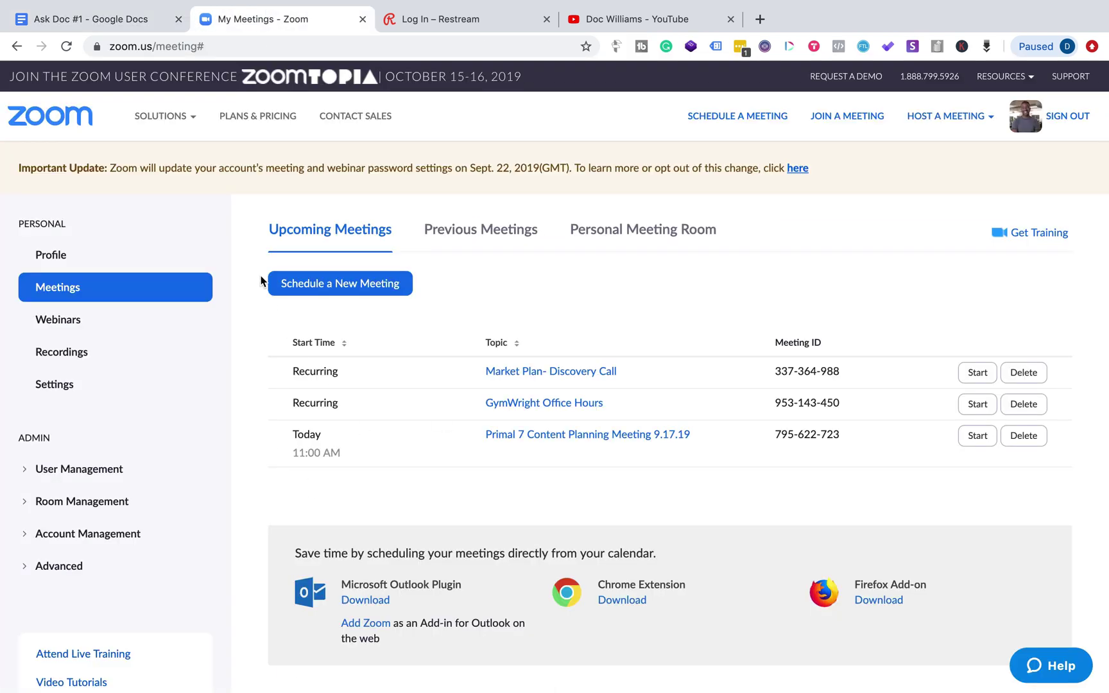
{"action": "left_click", "coordinate": [128, 21]}
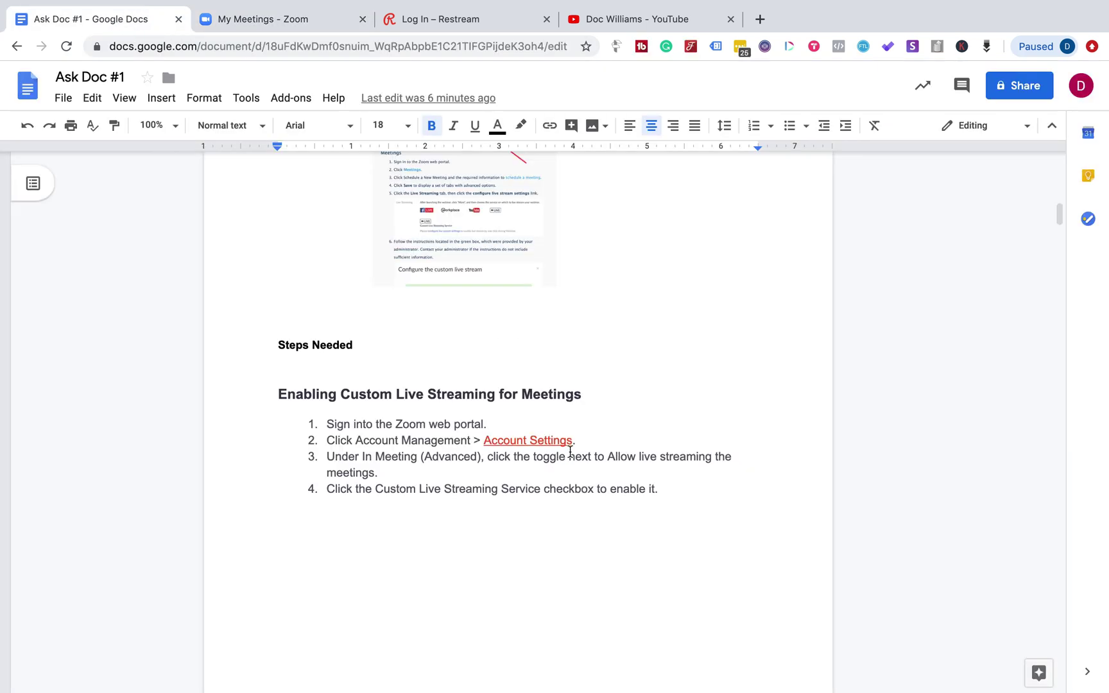
{"action": "right_click", "coordinate": [539, 439]}
- Open Zoom's Account Settings in a new tab at the In Meeting (Advanced) section
{"action": "left_click", "coordinate": [483, 468]}
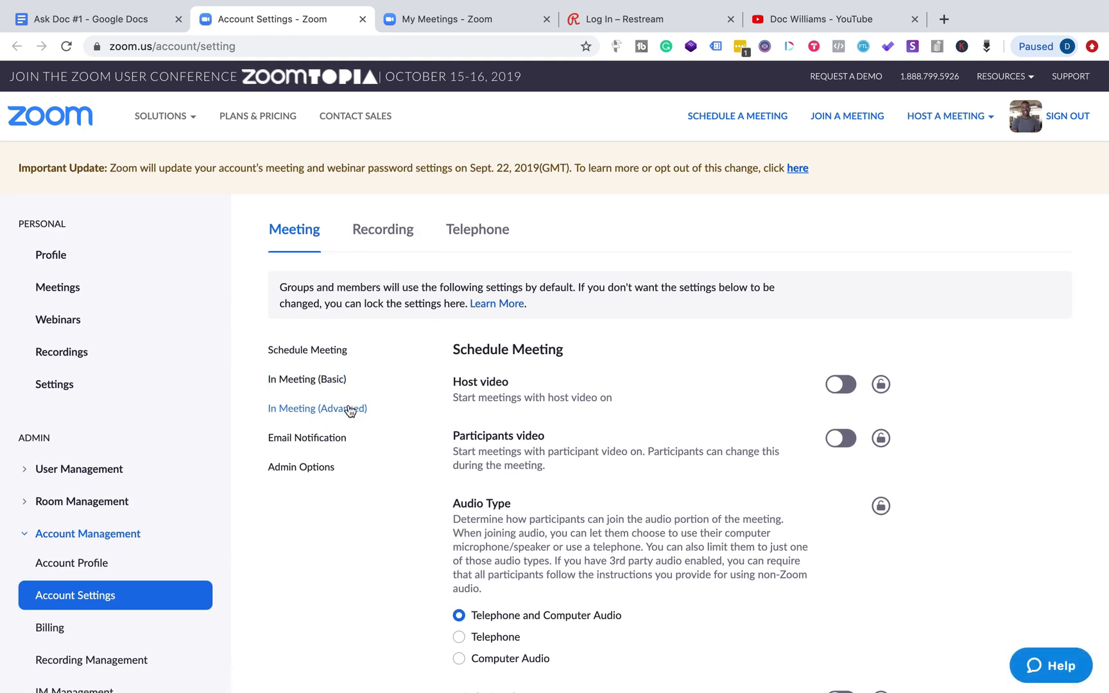
{"action": "left_click", "coordinate": [279, 411]}
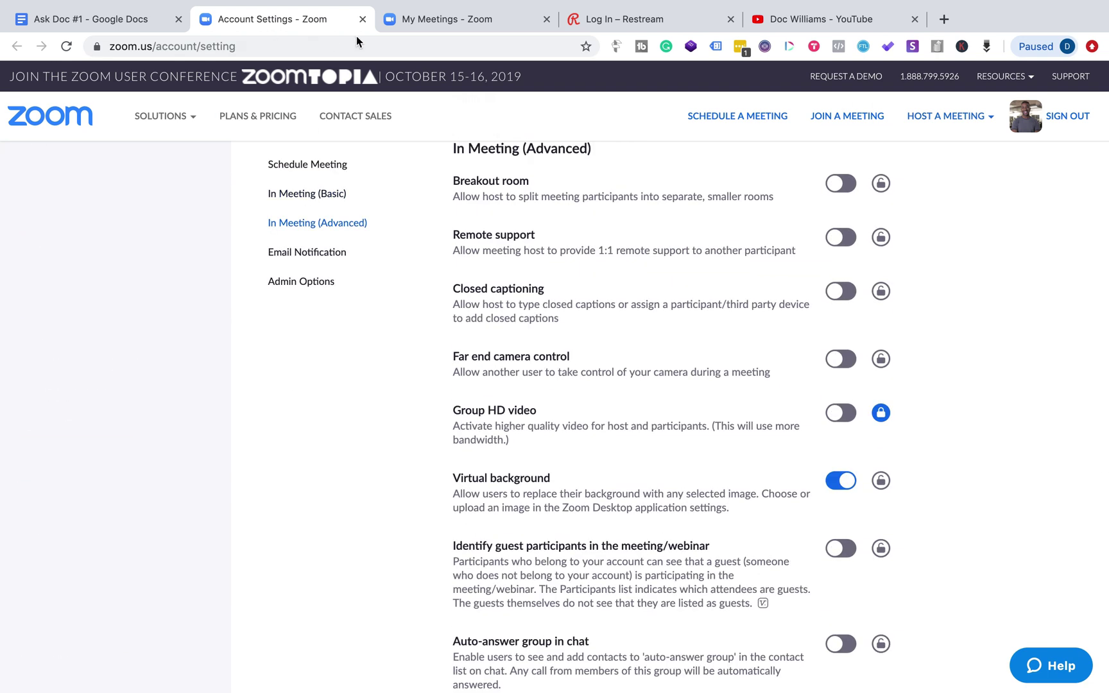
- Scroll the notes to the 'Allow live streaming the meetings' screenshot, then move to Restream's login page
{"action": "left_click", "coordinate": [141, 19]}
{"action": "scroll", "coordinate": [366, 445], "scroll_direction": "down", "scroll_amount": 5}
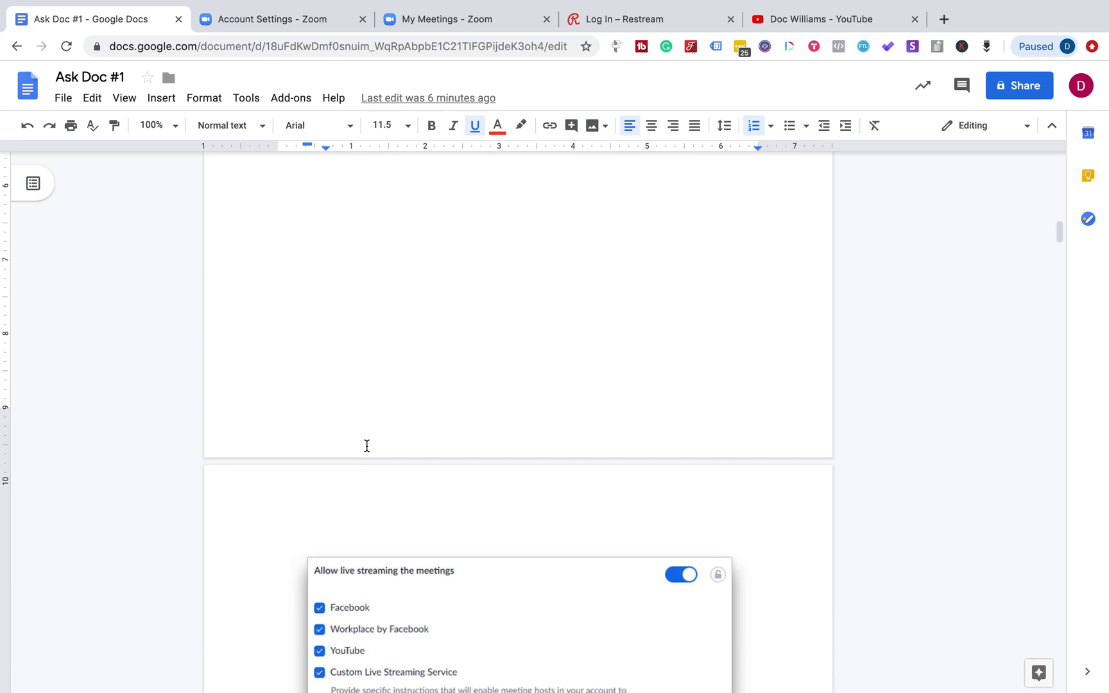
{"action": "scroll", "coordinate": [366, 445], "scroll_direction": "down", "scroll_amount": 5}
{"action": "scroll", "coordinate": [366, 447], "scroll_direction": "up", "scroll_amount": 1}
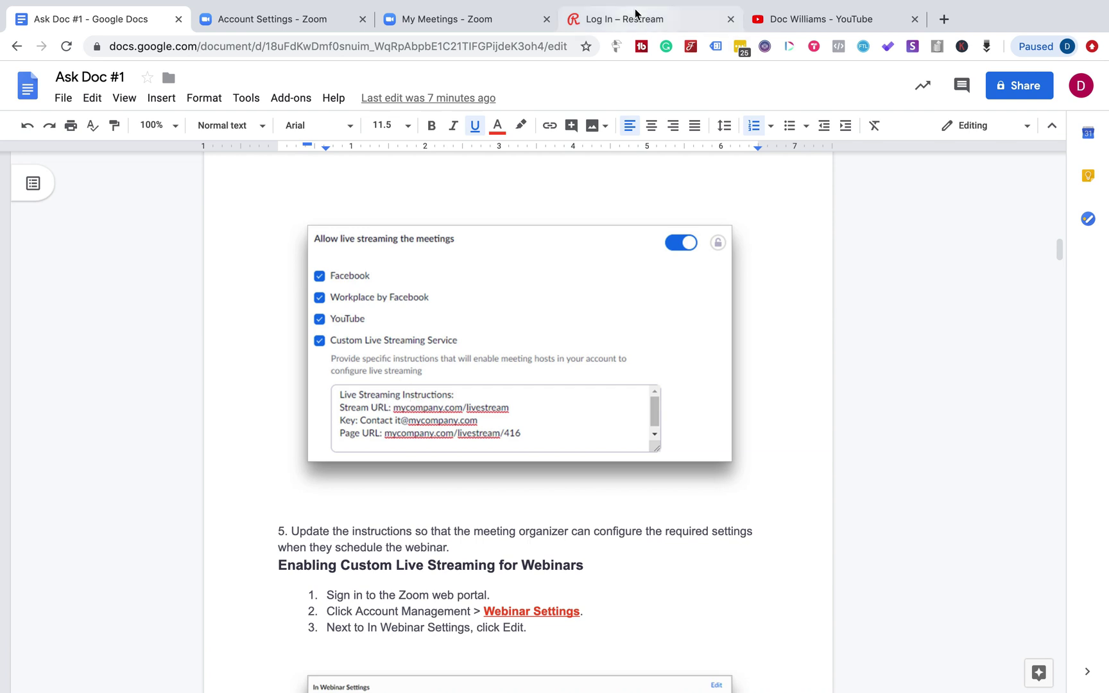
{"action": "left_click", "coordinate": [634, 19]}
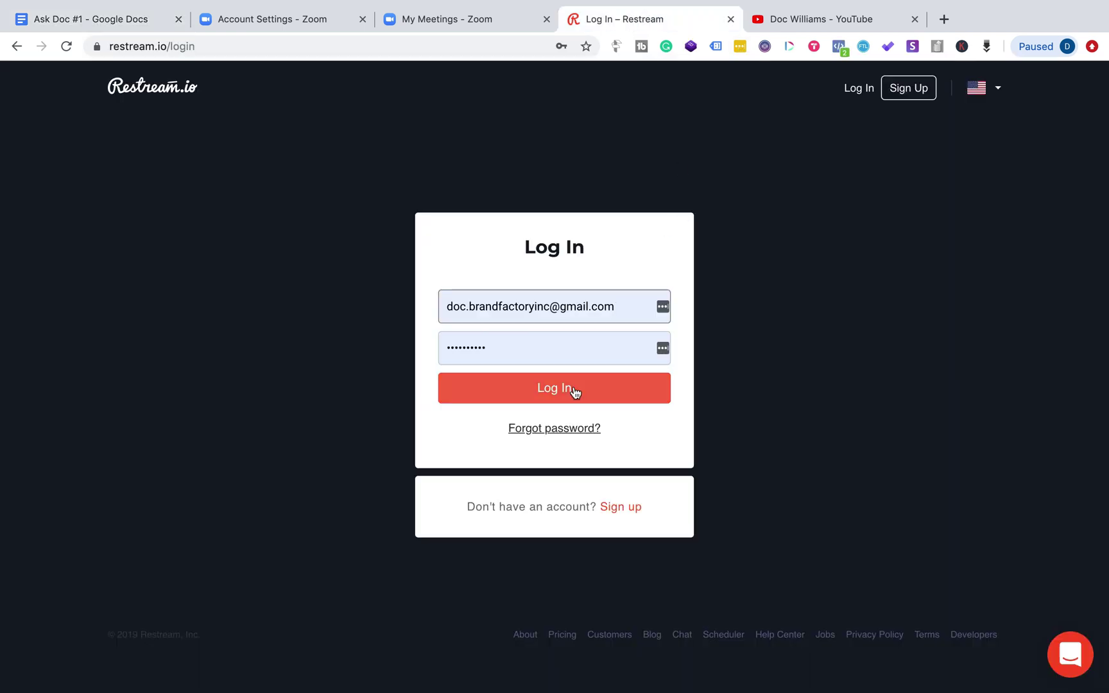
- Log in to Restream, declining LastPass's offer to save the password, then return to the notes
{"action": "left_click", "coordinate": [574, 389]}
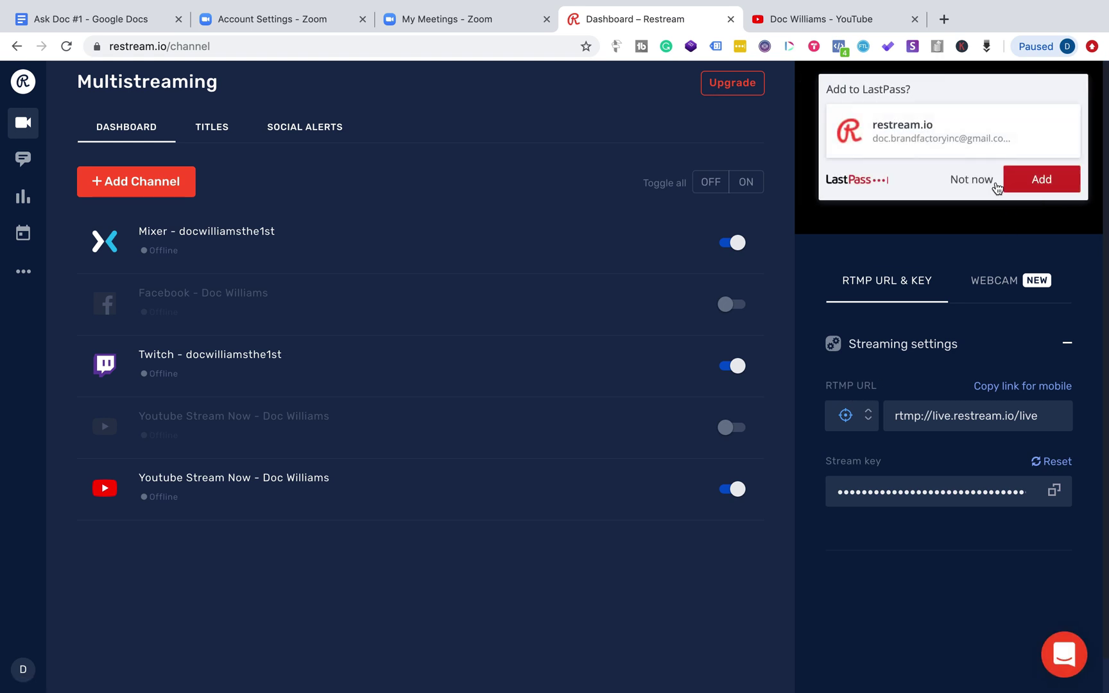
{"action": "left_click", "coordinate": [974, 179]}
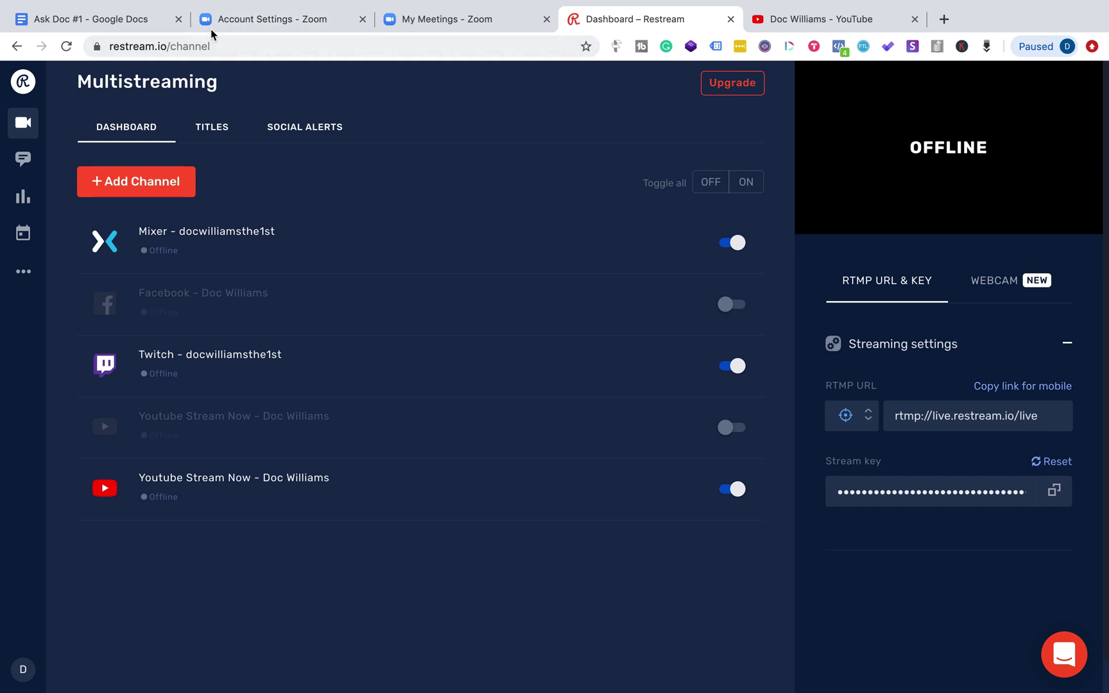
{"action": "left_click", "coordinate": [96, 19]}
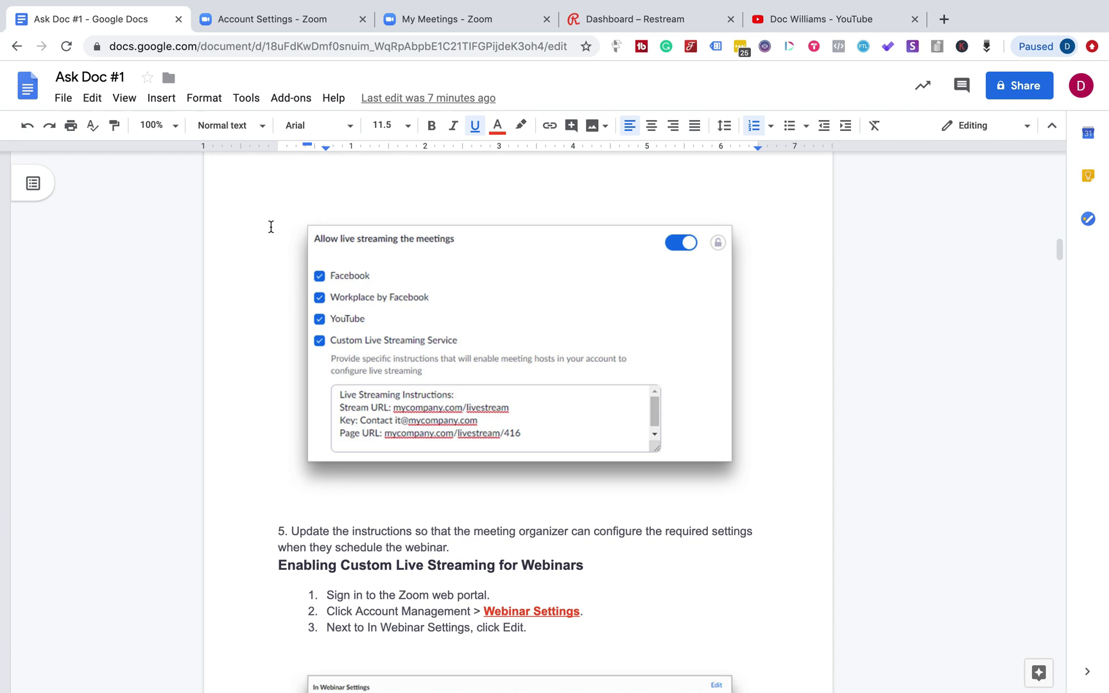
- Read through the webinar and meeting live-streaming steps, then return to Zoom's In Meeting (Advanced) settings
{"action": "scroll", "coordinate": [411, 473], "scroll_direction": "down", "scroll_amount": 5}
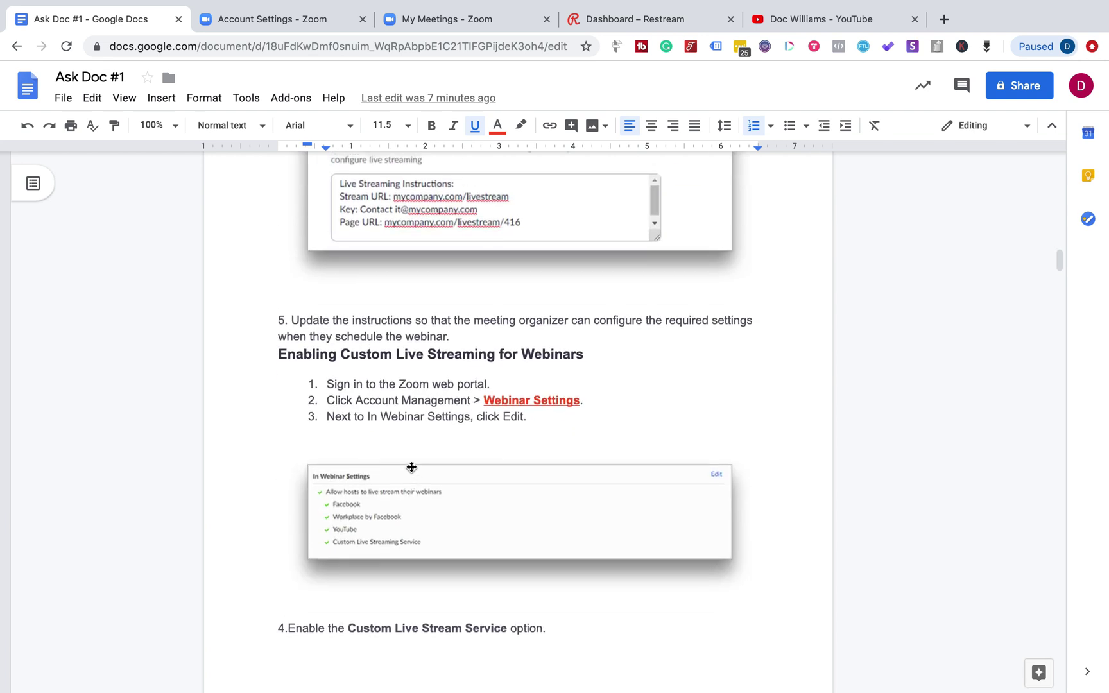
{"action": "scroll", "coordinate": [411, 467], "scroll_direction": "down", "scroll_amount": 2}
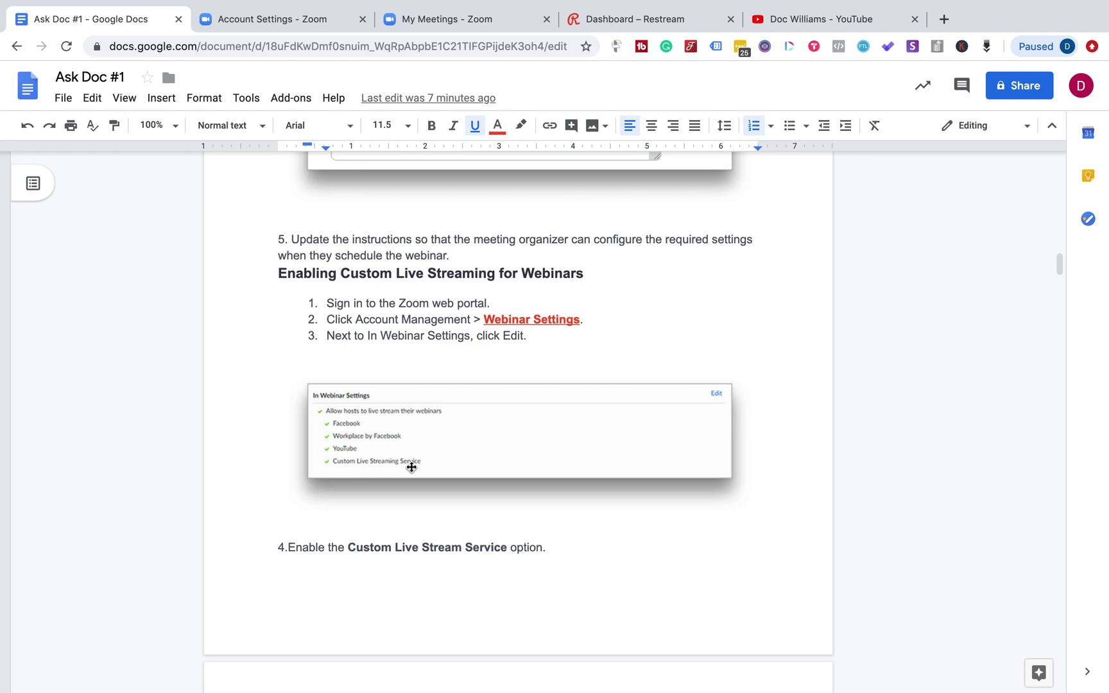
{"action": "scroll", "coordinate": [411, 467], "scroll_direction": "down", "scroll_amount": 20}
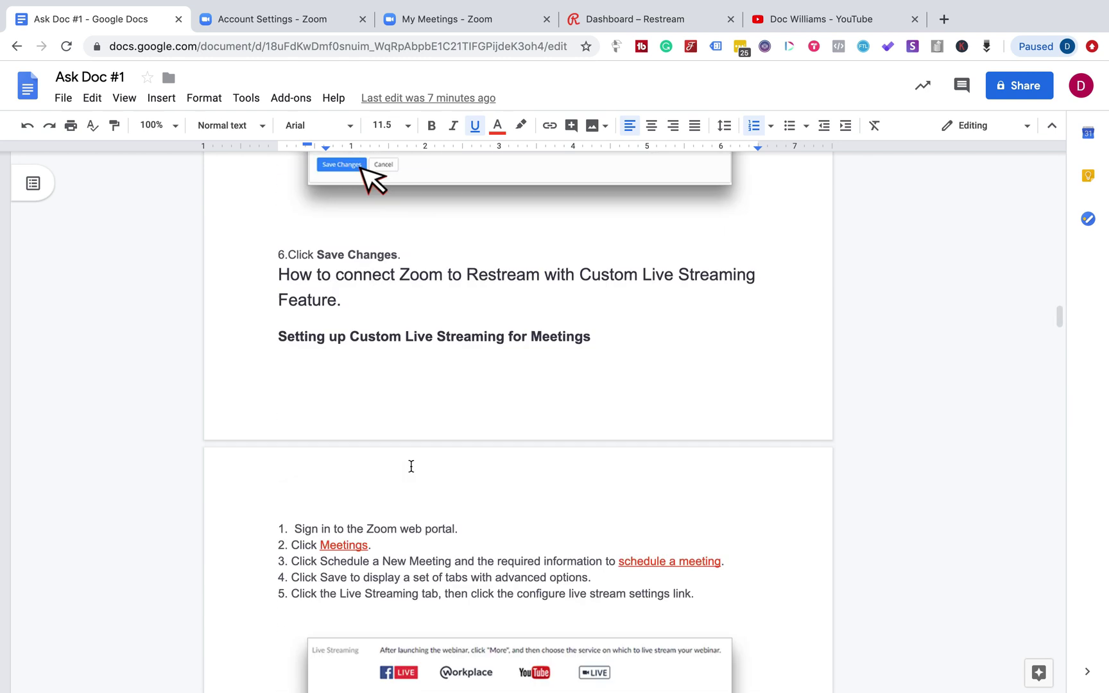
{"action": "scroll", "coordinate": [411, 467], "scroll_direction": "down", "scroll_amount": 5}
{"action": "scroll", "coordinate": [411, 467], "scroll_direction": "up", "scroll_amount": 1}
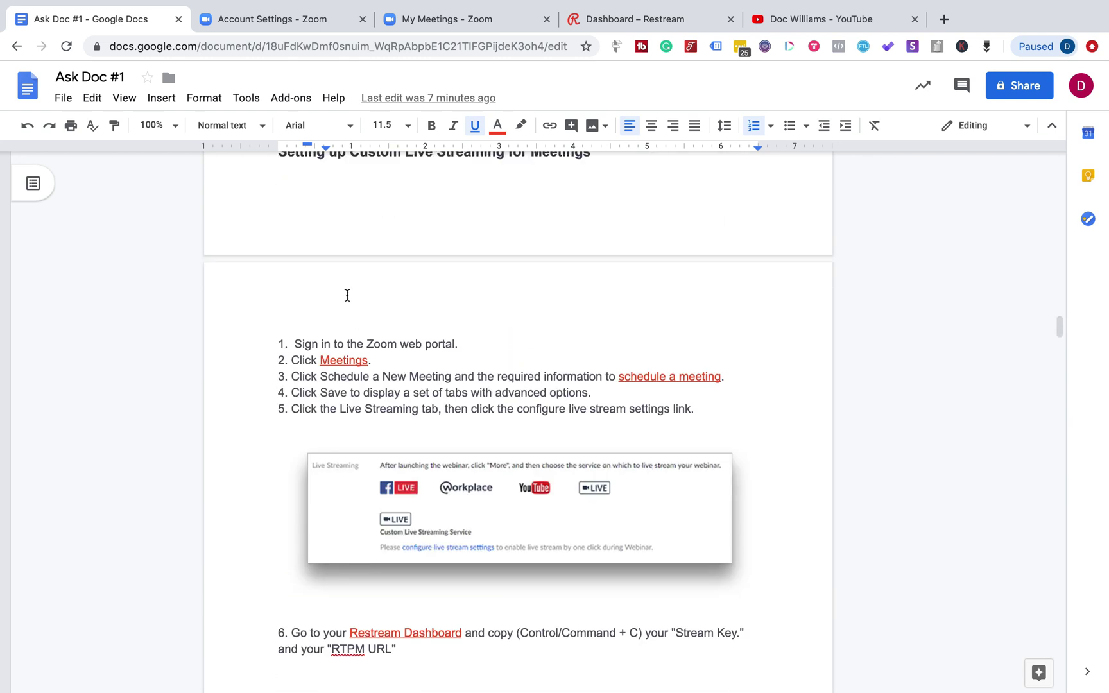
{"action": "left_click", "coordinate": [282, 20]}
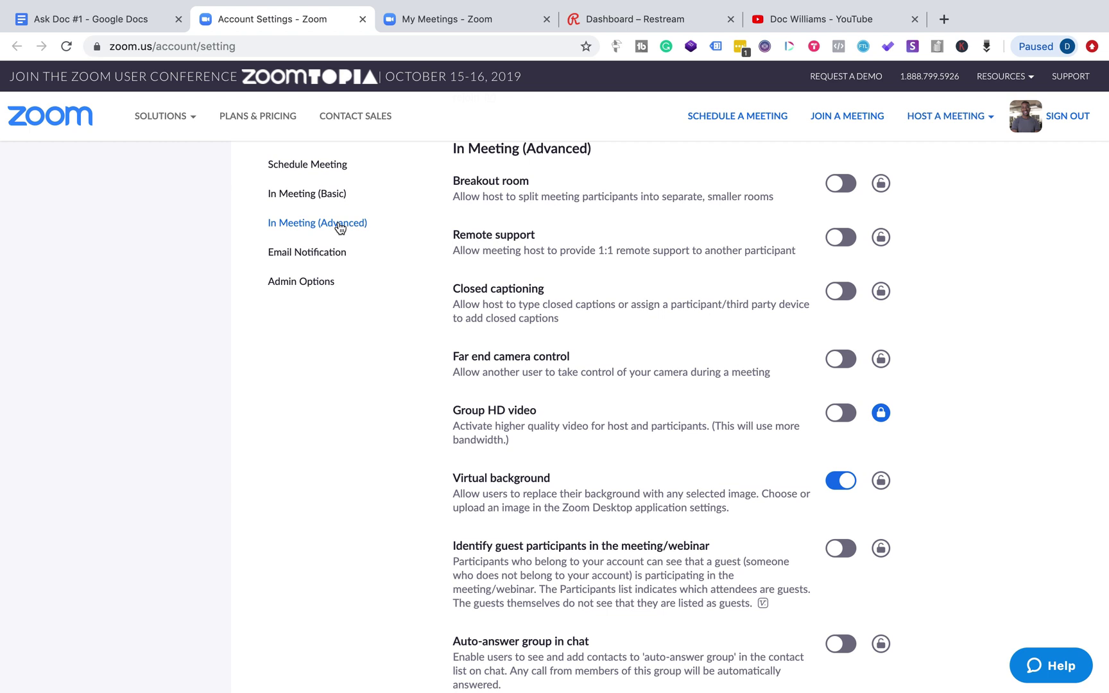
- Check that Allow live streaming the meetings is still off, then return to the Zoom home page
{"action": "scroll", "coordinate": [447, 515], "scroll_direction": "down", "scroll_amount": 4}
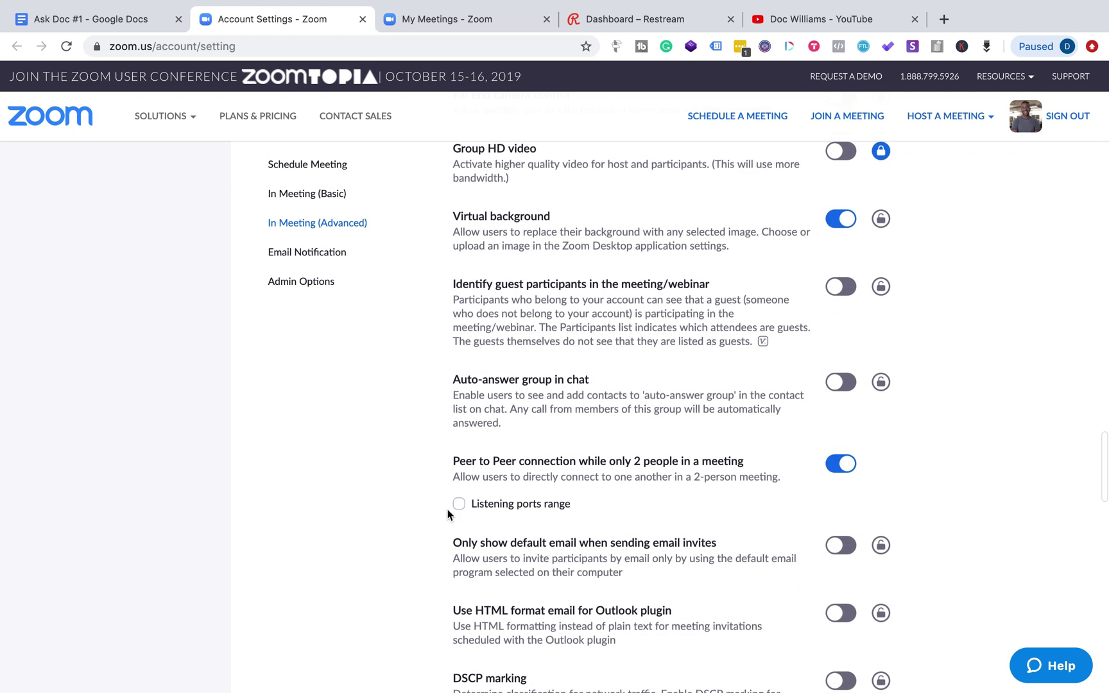
{"action": "scroll", "coordinate": [447, 514], "scroll_direction": "down", "scroll_amount": 10}
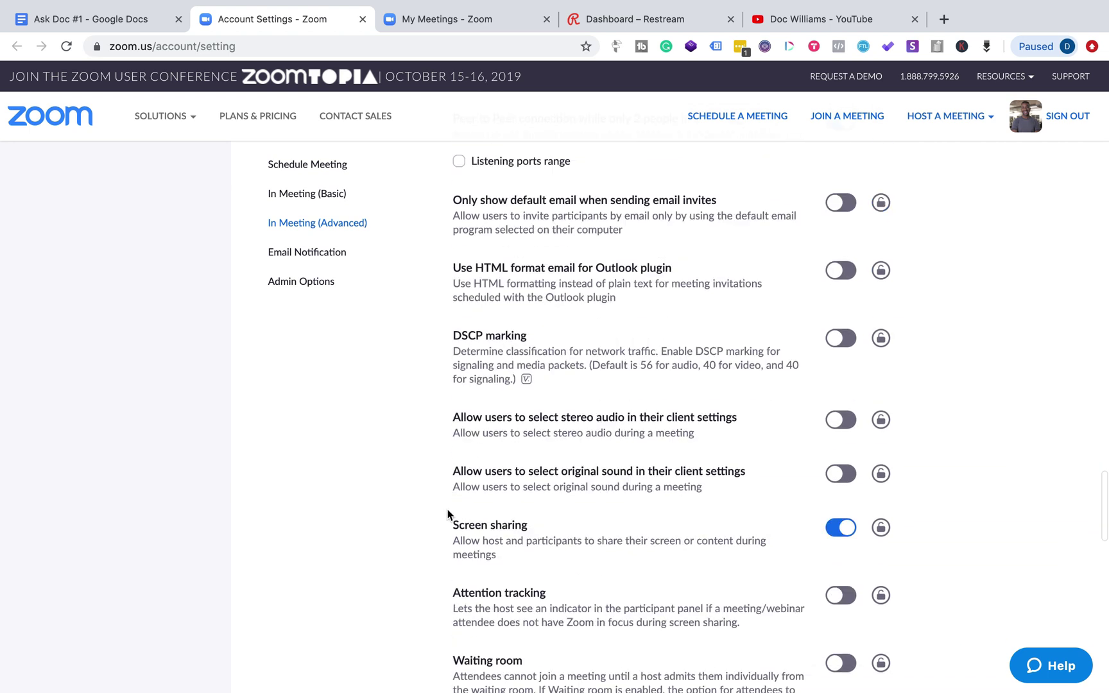
{"action": "scroll", "coordinate": [448, 515], "scroll_direction": "down", "scroll_amount": 2}
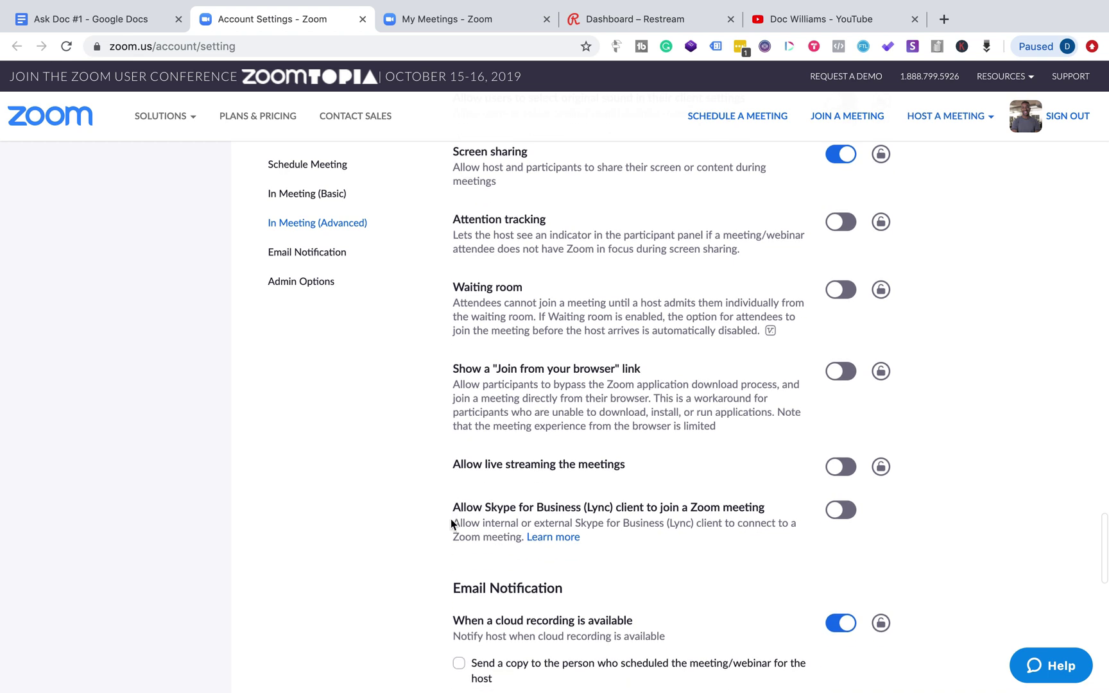
{"action": "scroll", "coordinate": [450, 523], "scroll_direction": "down", "scroll_amount": 2}
{"action": "scroll", "coordinate": [478, 565], "scroll_direction": "up", "scroll_amount": 5}
{"action": "scroll", "coordinate": [476, 562], "scroll_direction": "up", "scroll_amount": 2}
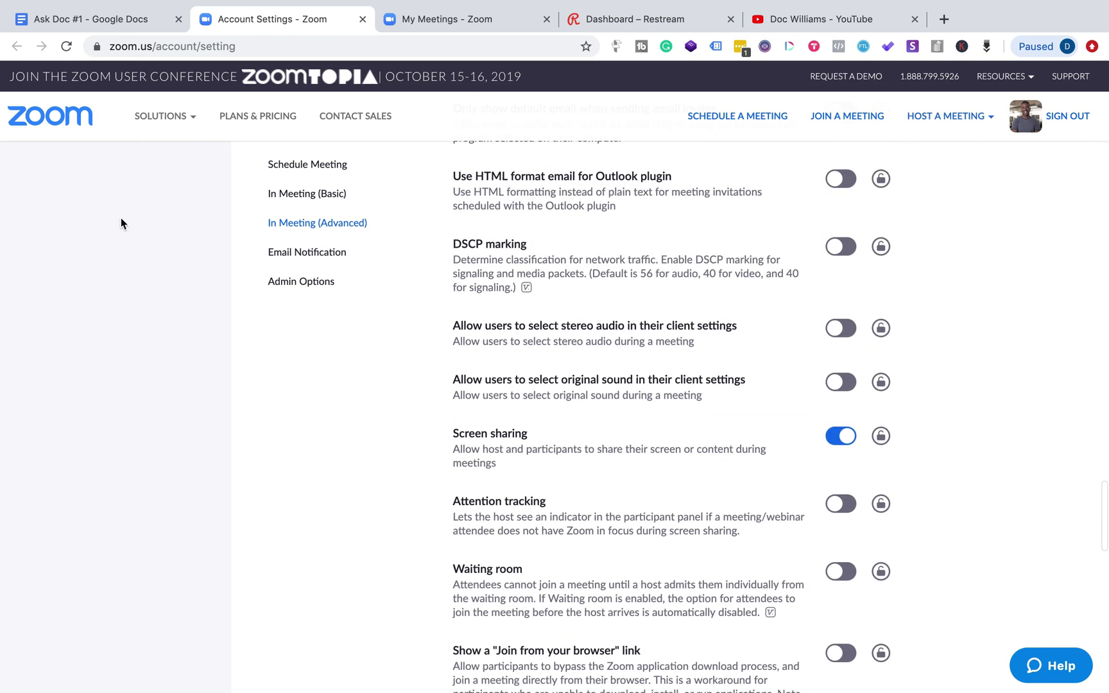
{"action": "scroll", "coordinate": [229, 206], "scroll_direction": "up", "scroll_amount": 15}
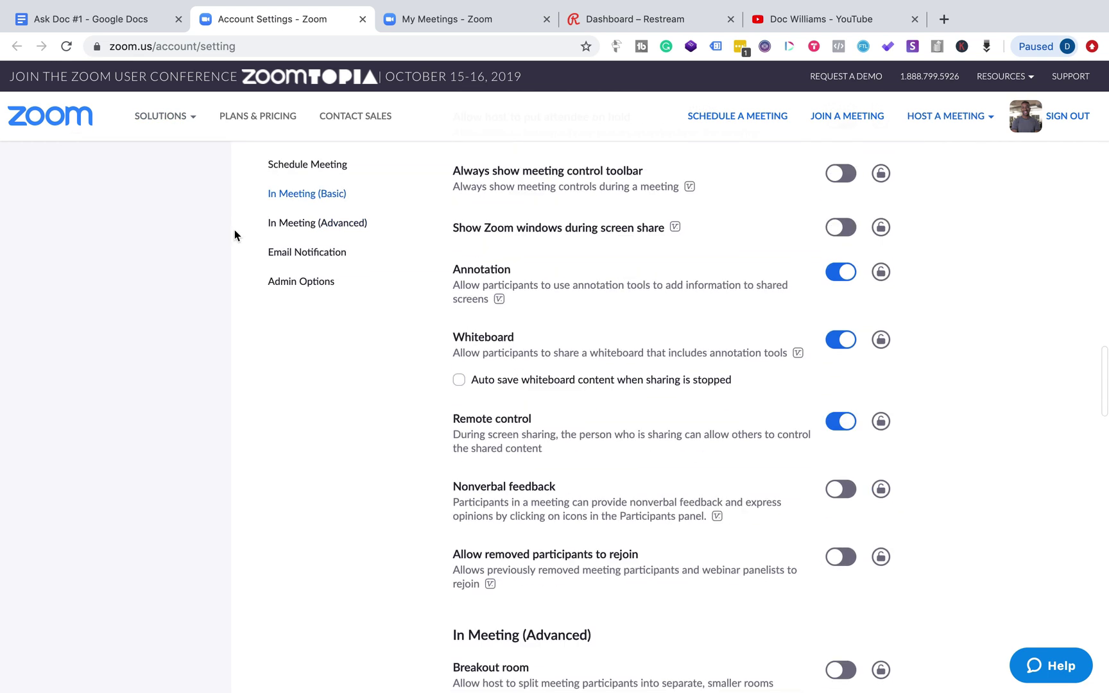
{"action": "left_click", "coordinate": [57, 121]}
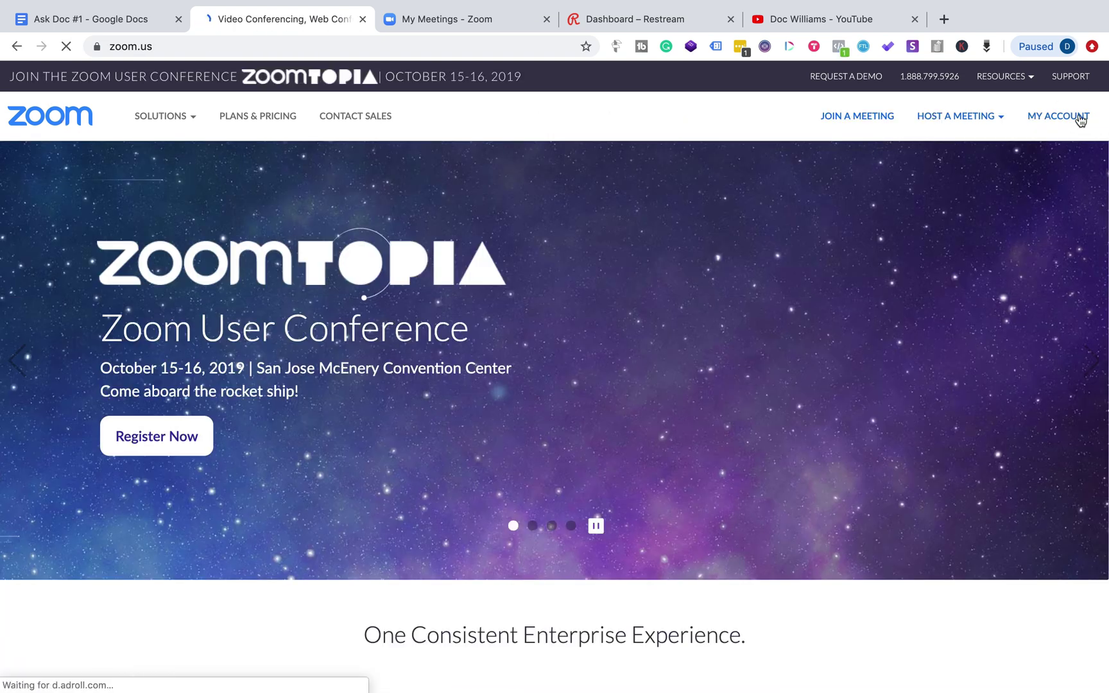
- Go from the profile page to the Meetings list and start scheduling a new meeting
{"action": "left_click", "coordinate": [1081, 119]}
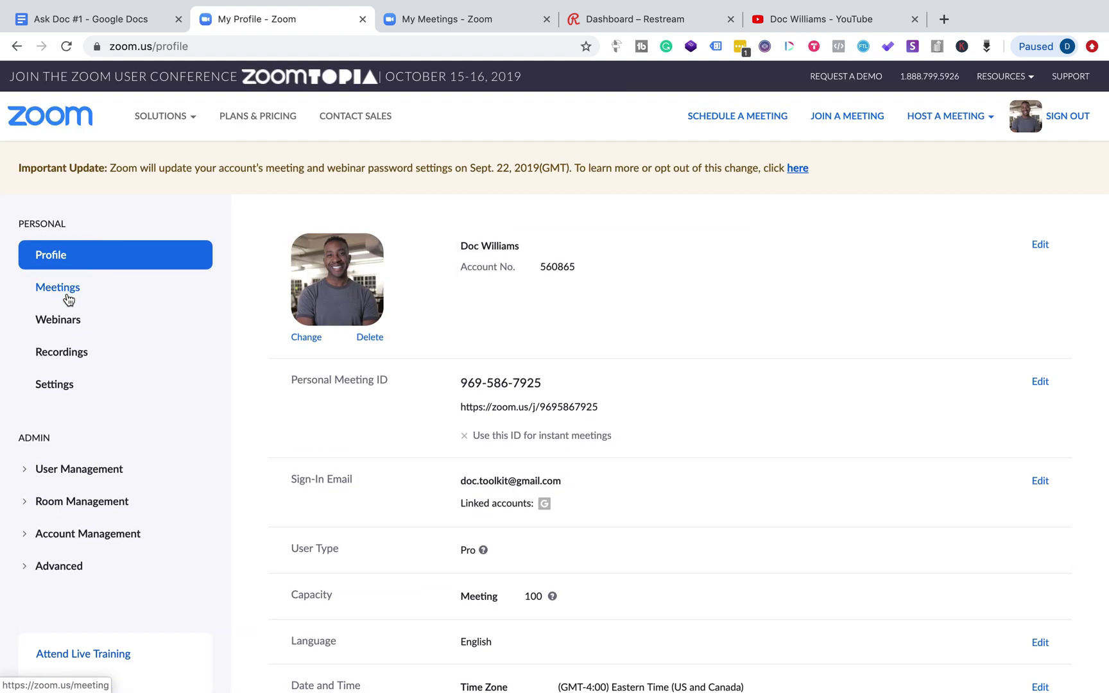
{"action": "left_click", "coordinate": [69, 290]}
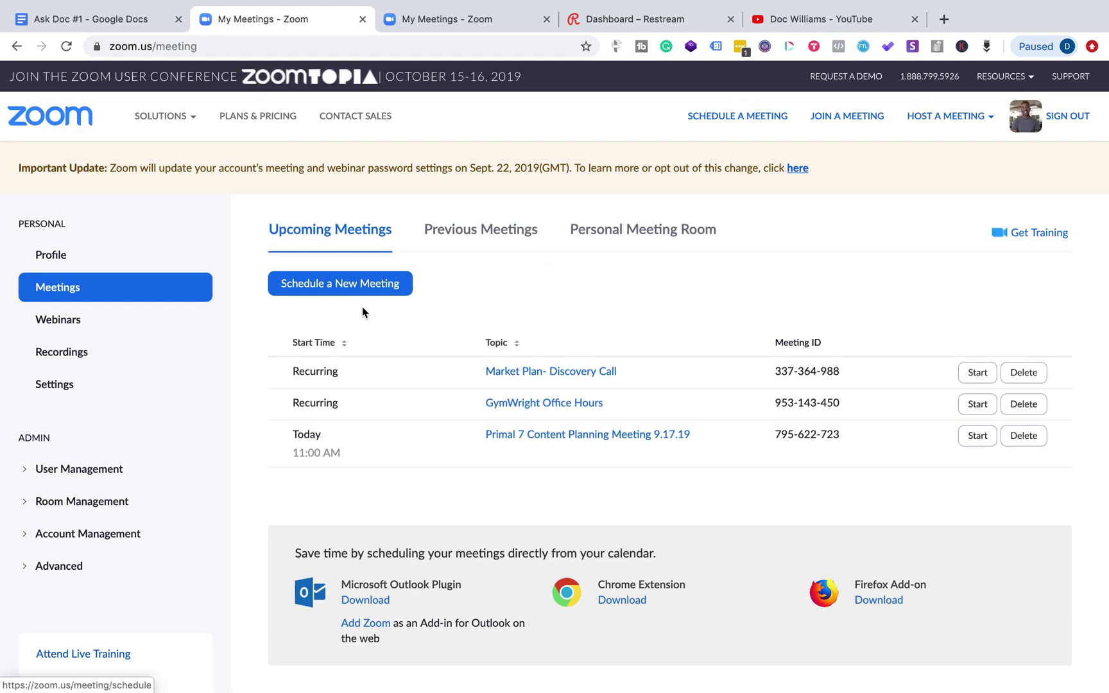
{"action": "left_click", "coordinate": [368, 292]}
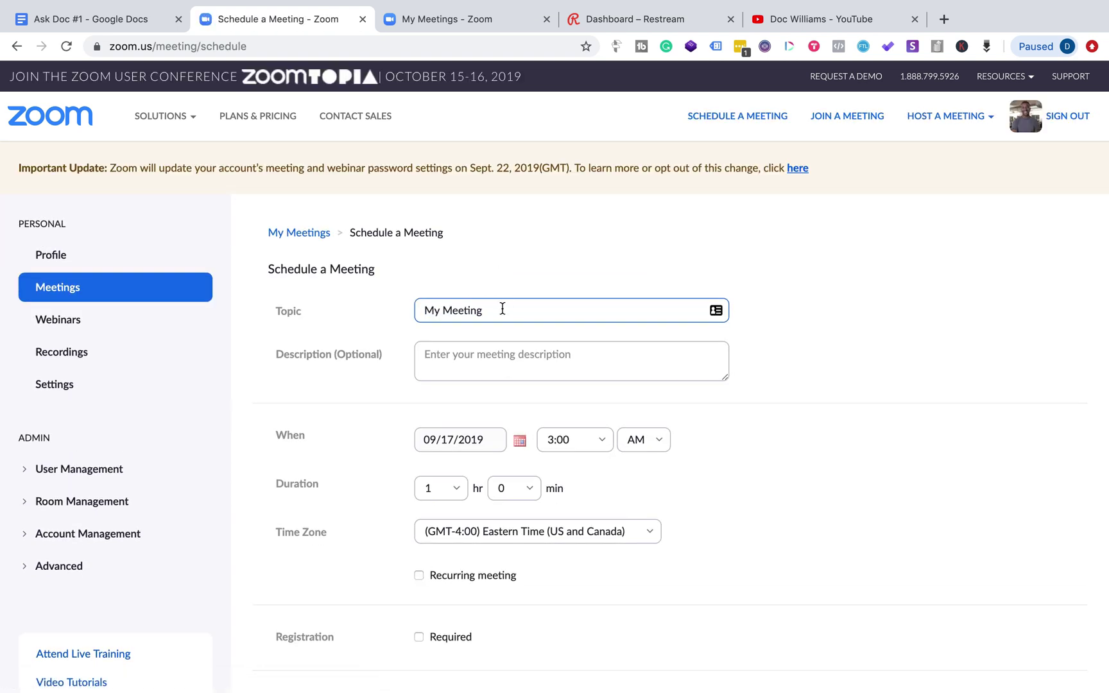
- Set the meeting topic to 'Beta Test for Live Streaming' and save it
{"action": "left_click_drag", "start_coordinate": [503, 310], "coordinate": [316, 313]}
{"action": "type", "text": "Beta T"}
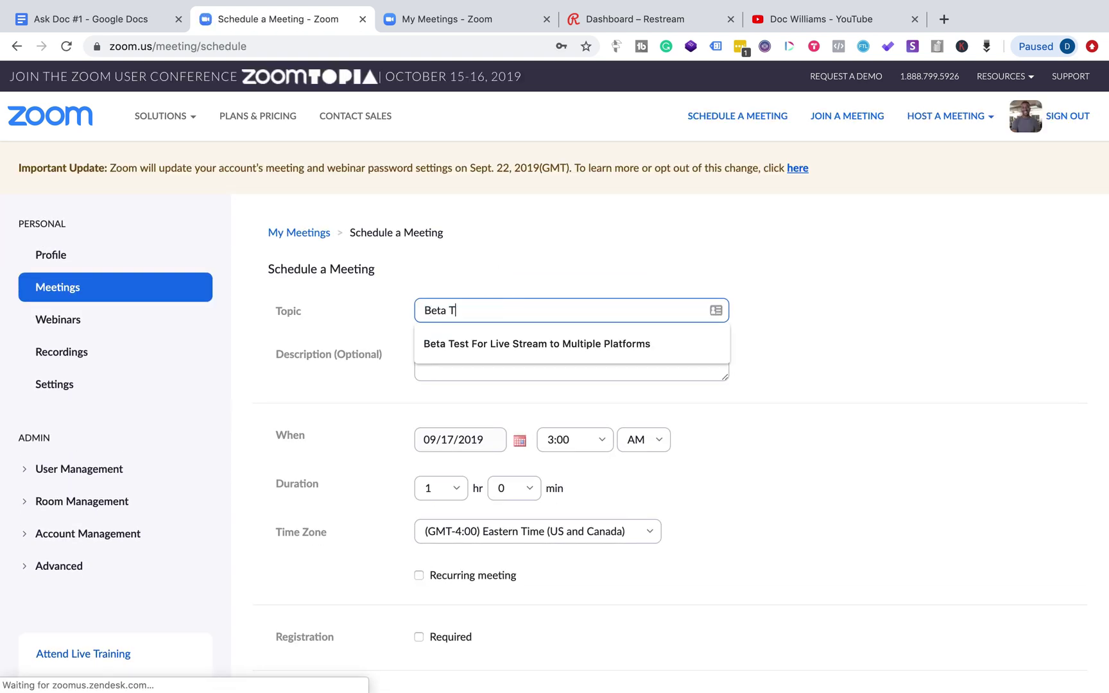
{"action": "type", "text": "est for Live S"}
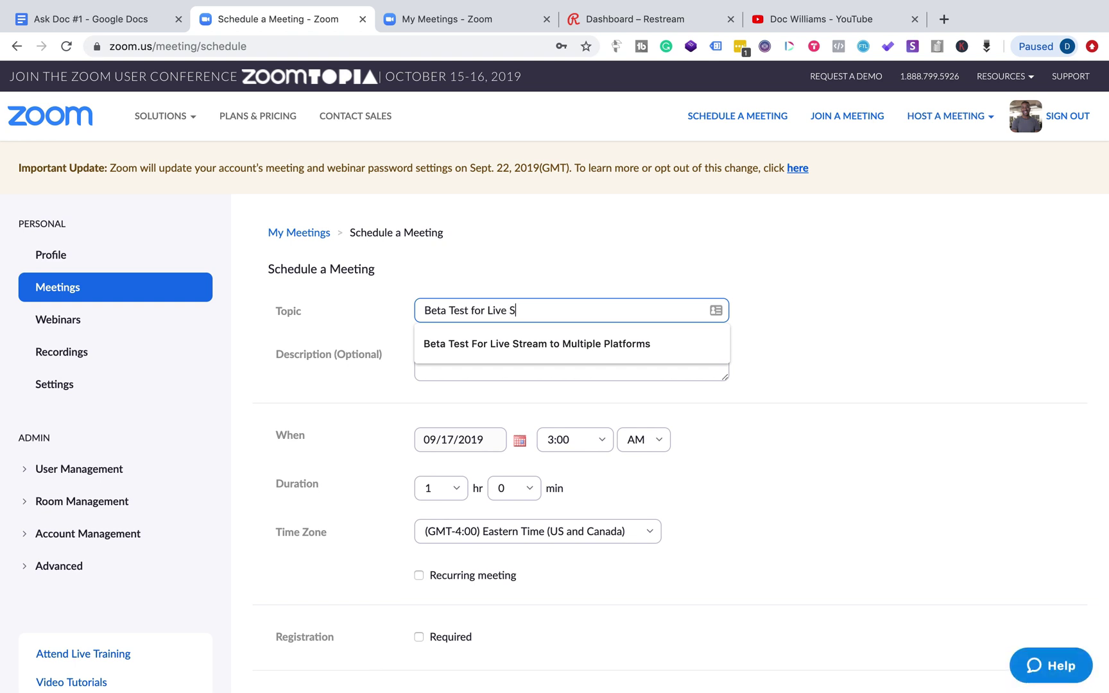
{"action": "type", "text": "treaming"}
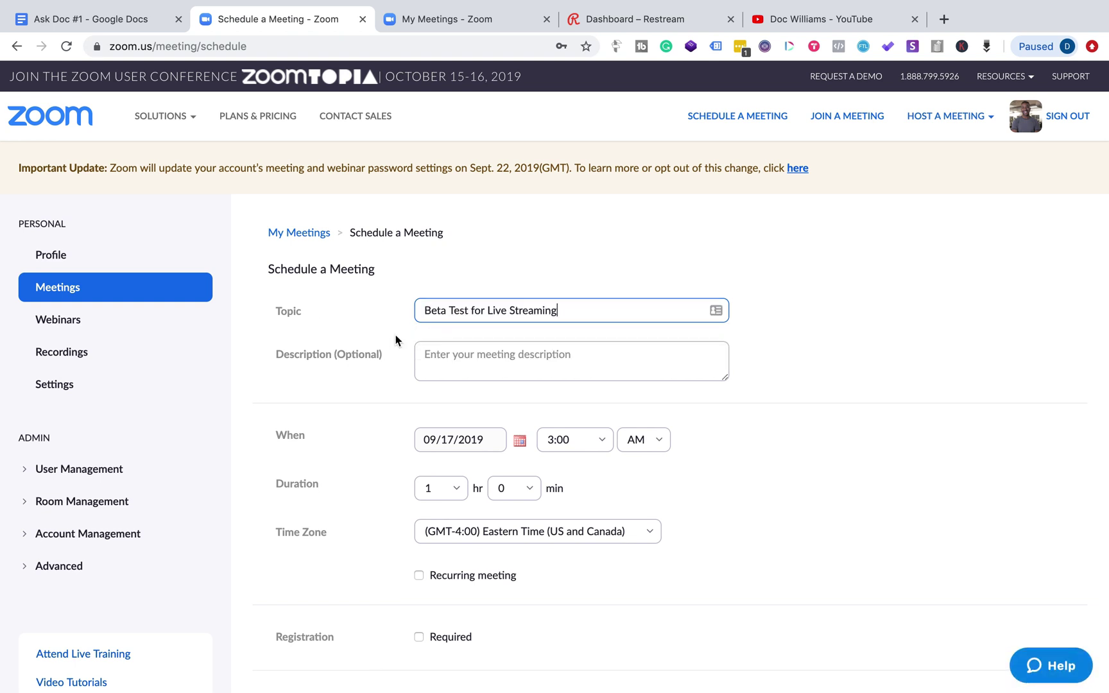
{"action": "left_click", "coordinate": [392, 455]}
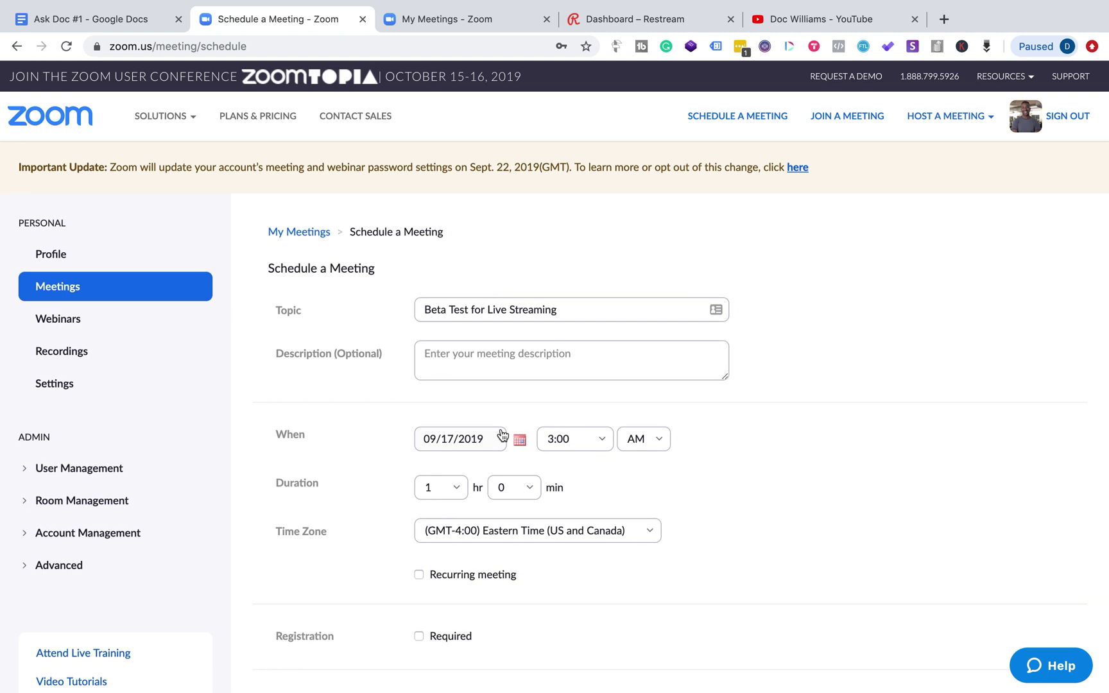
{"action": "scroll", "coordinate": [502, 437], "scroll_direction": "down", "scroll_amount": 3}
{"action": "scroll", "coordinate": [503, 436], "scroll_direction": "down", "scroll_amount": 10}
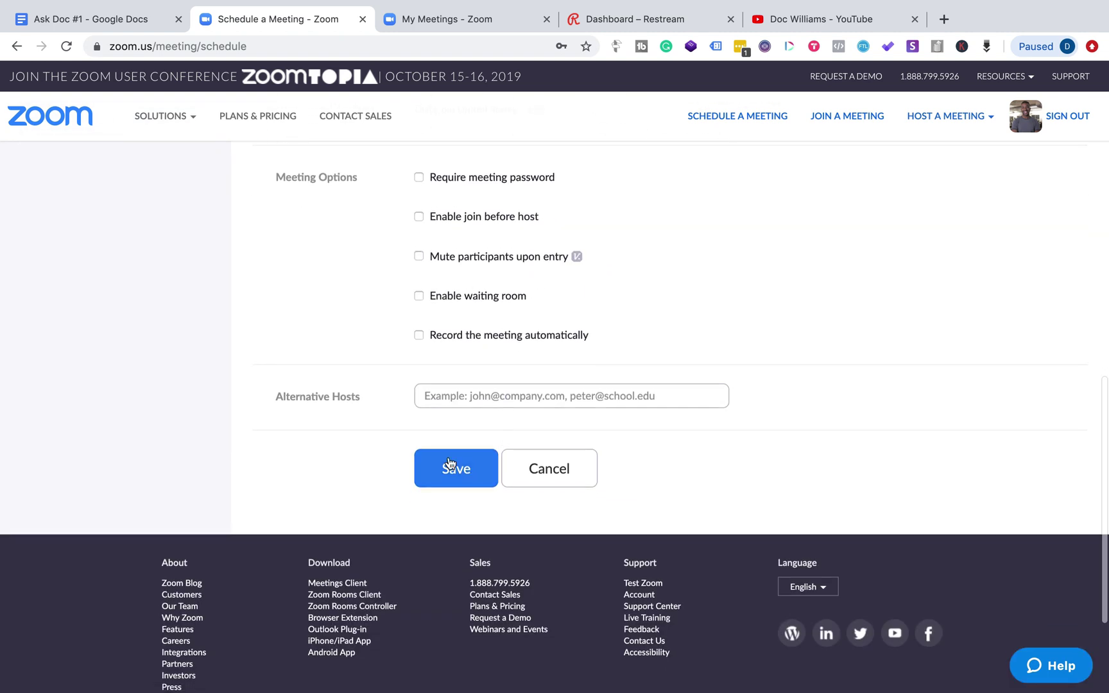
{"action": "left_click", "coordinate": [449, 467]}
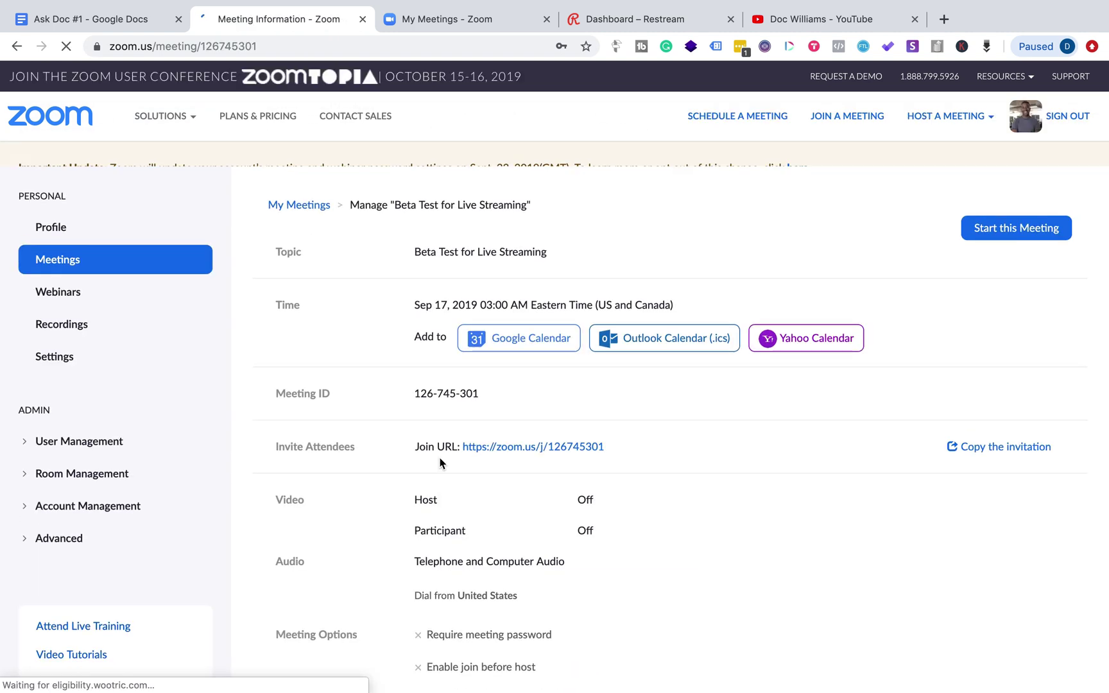
- Open the meeting's custom live stream settings, then check the stream details on Restream and the YouTube channel page
{"action": "scroll", "coordinate": [439, 457], "scroll_direction": "down", "scroll_amount": 7}
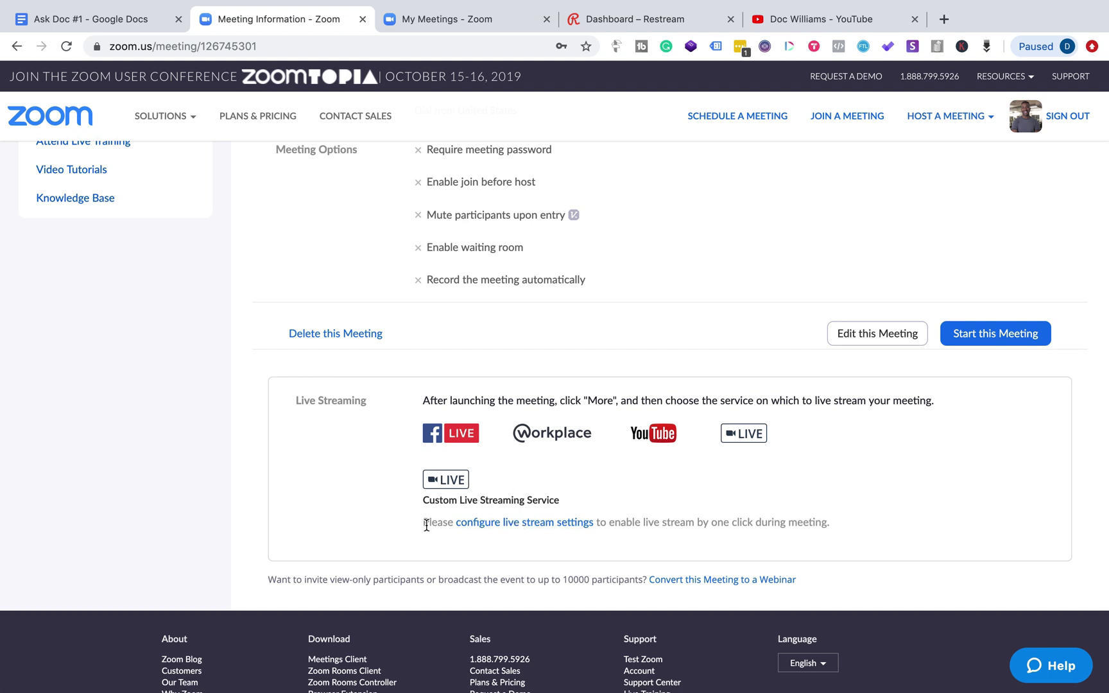
{"action": "left_click", "coordinate": [520, 521]}
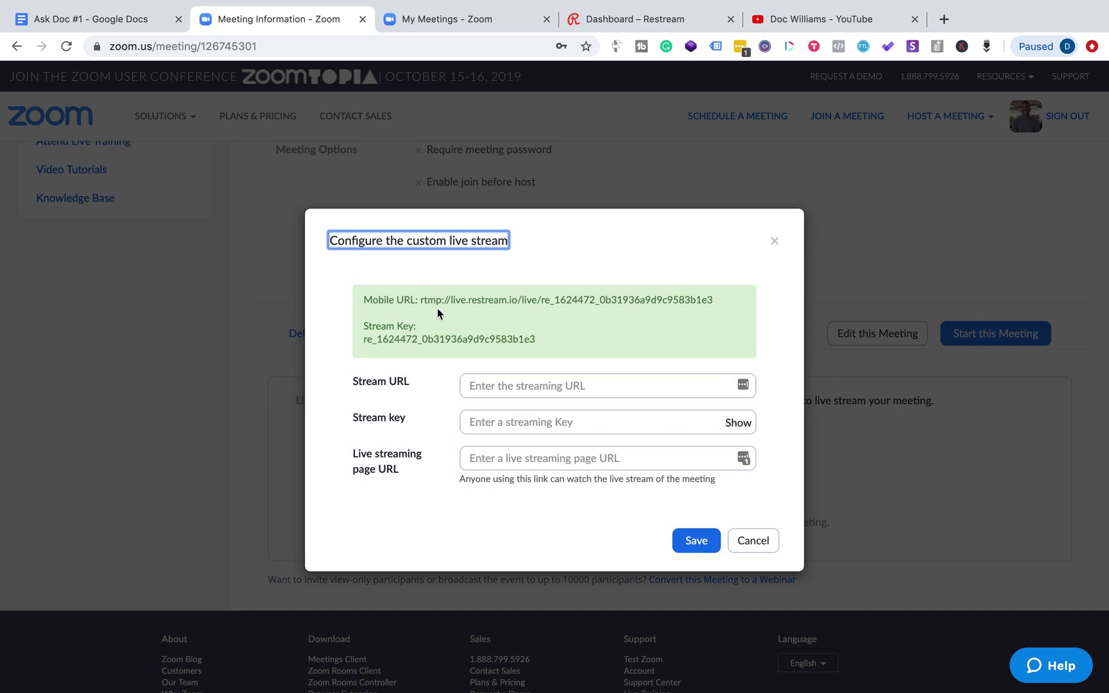
{"action": "left_click", "coordinate": [607, 23]}
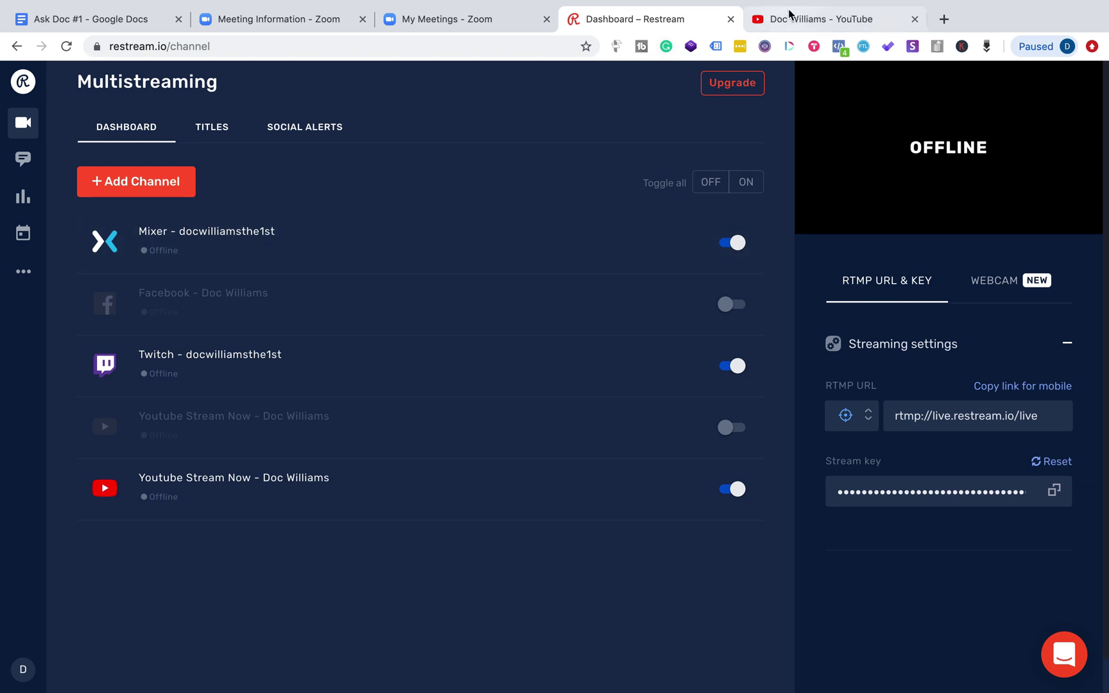
{"action": "left_click", "coordinate": [789, 18]}
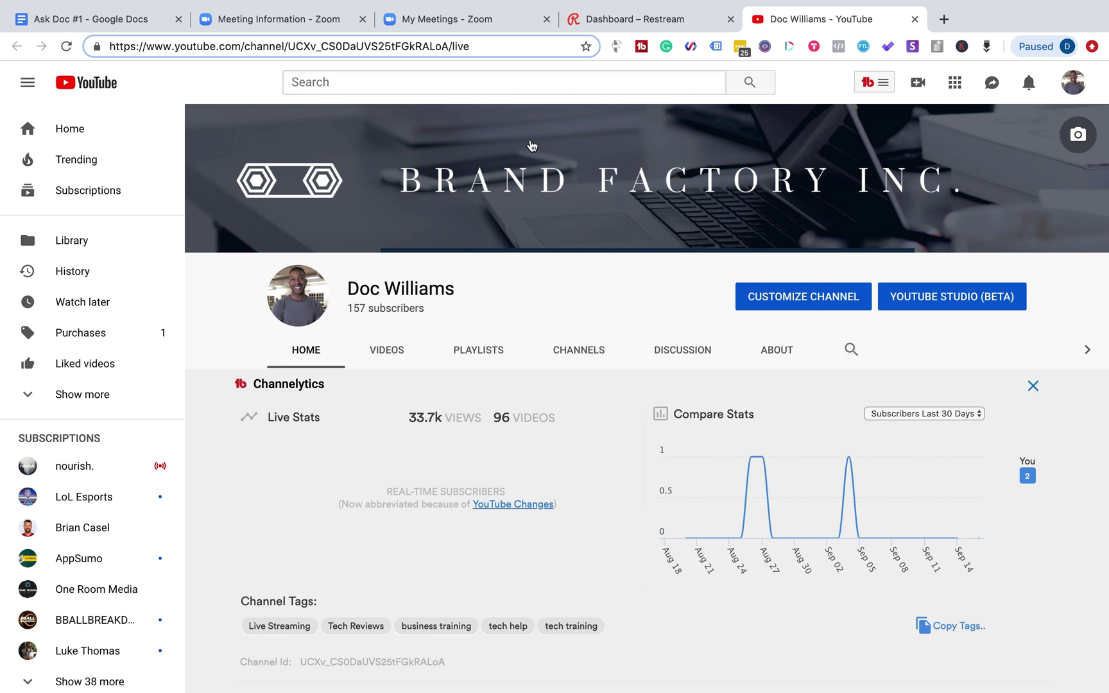
- Save the custom live stream with Restream's RTMP URL, stream key and YouTube live page URL, declining to save credentials
{"action": "left_click", "coordinate": [434, 20]}
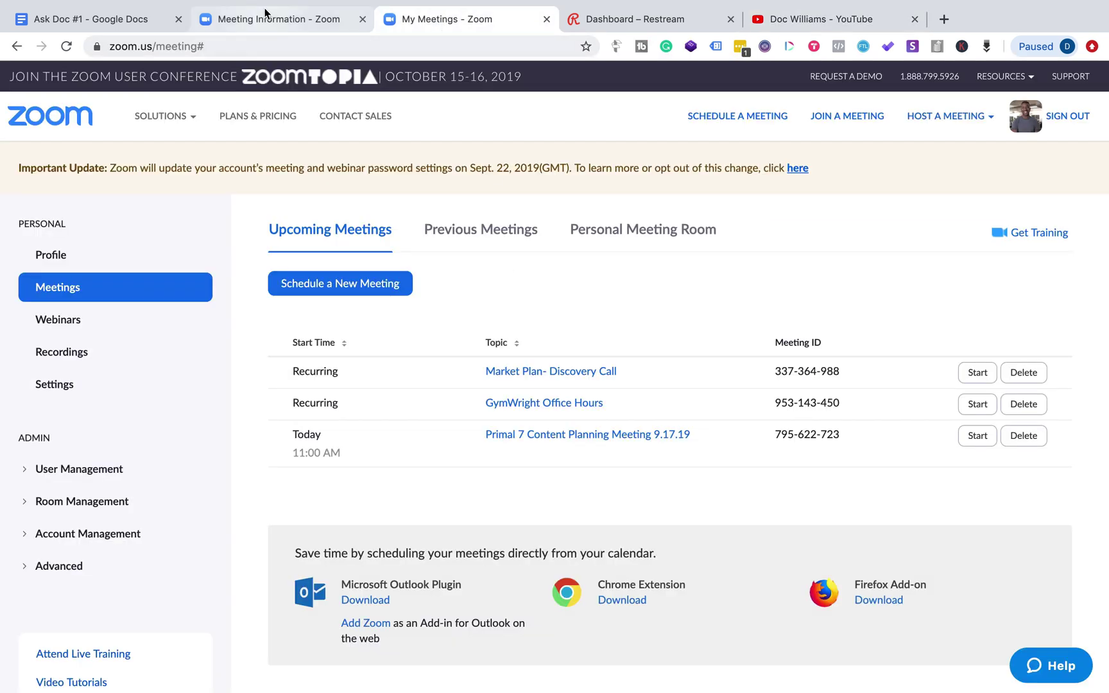
{"action": "left_click", "coordinate": [268, 19]}
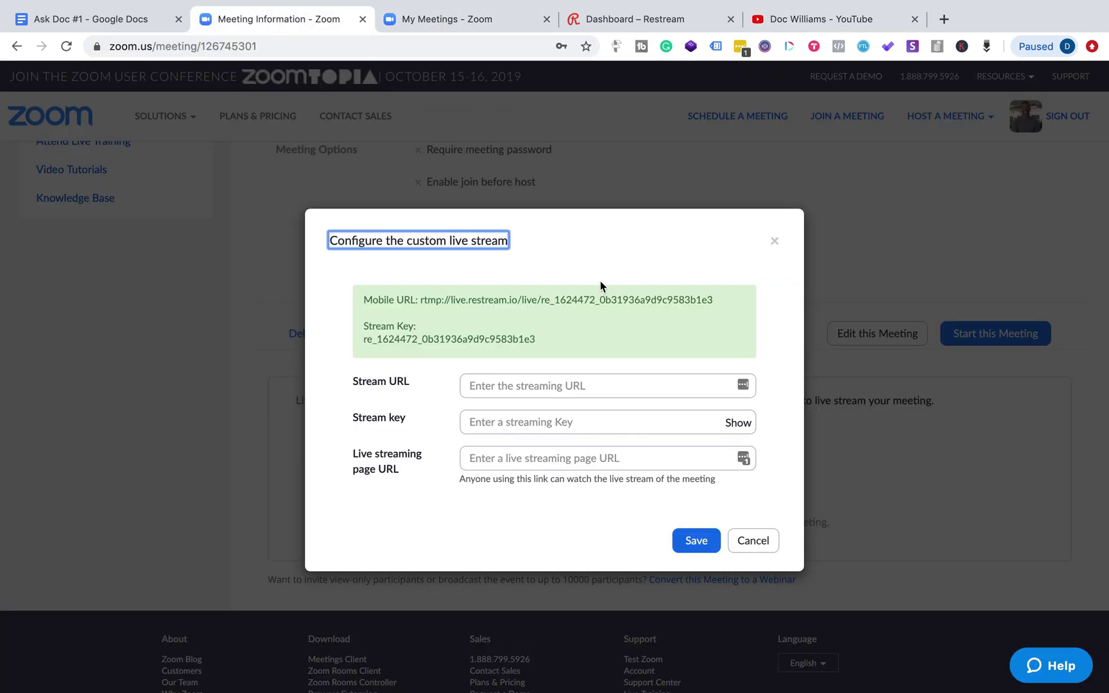
{"action": "left_click", "coordinate": [842, 27]}
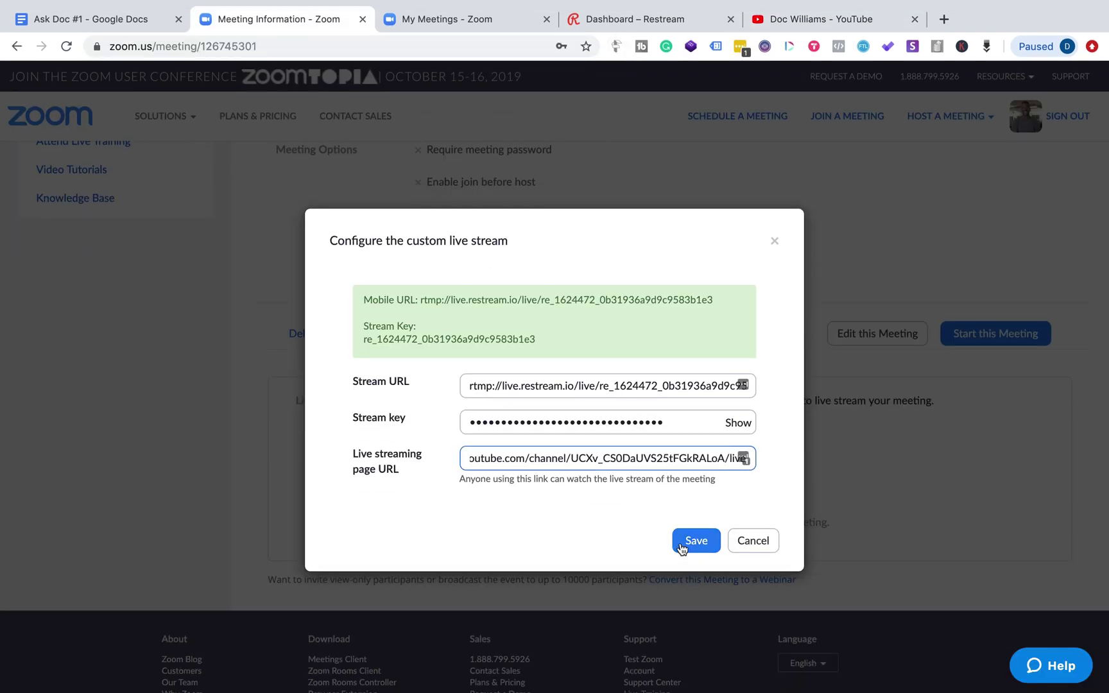
{"action": "left_click", "coordinate": [681, 548]}
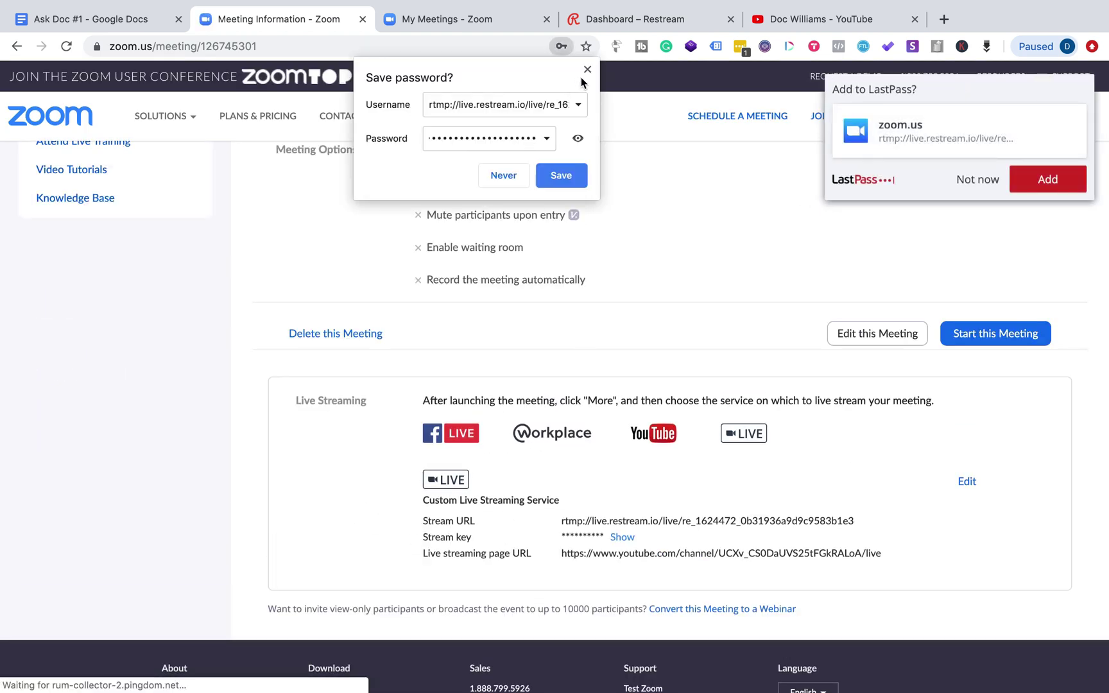
{"action": "left_click", "coordinate": [587, 70]}
{"action": "left_click", "coordinate": [981, 185]}
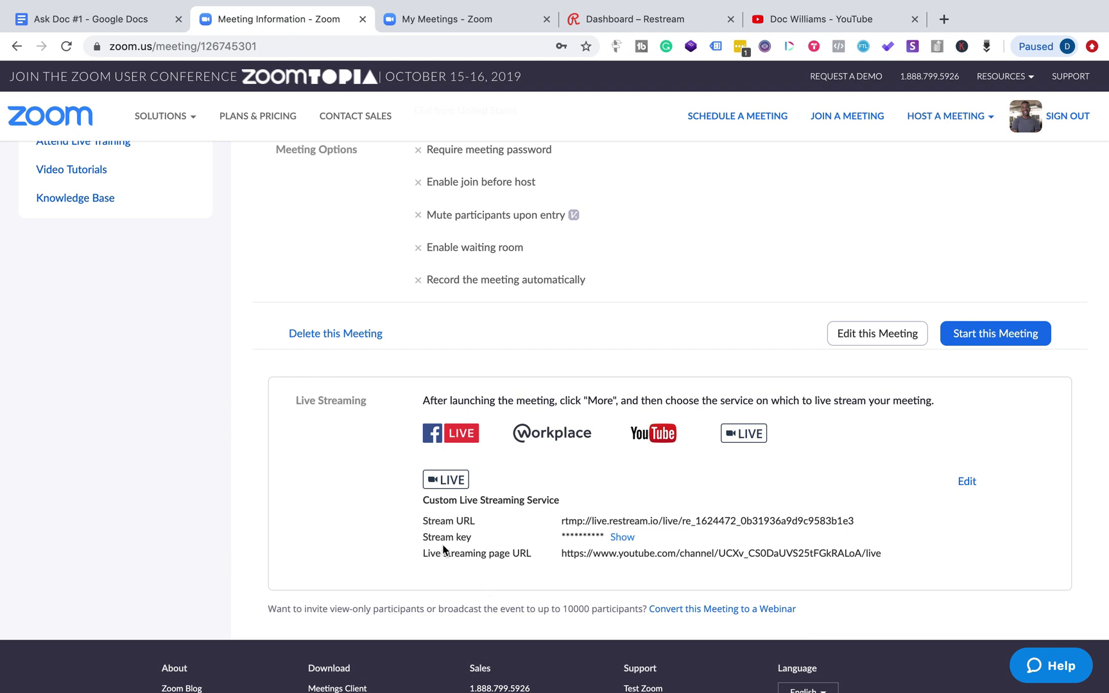
- Review the meeting's saved live streaming details, then check the Restream dashboard
{"action": "scroll", "coordinate": [578, 524], "scroll_direction": "up", "scroll_amount": 10}
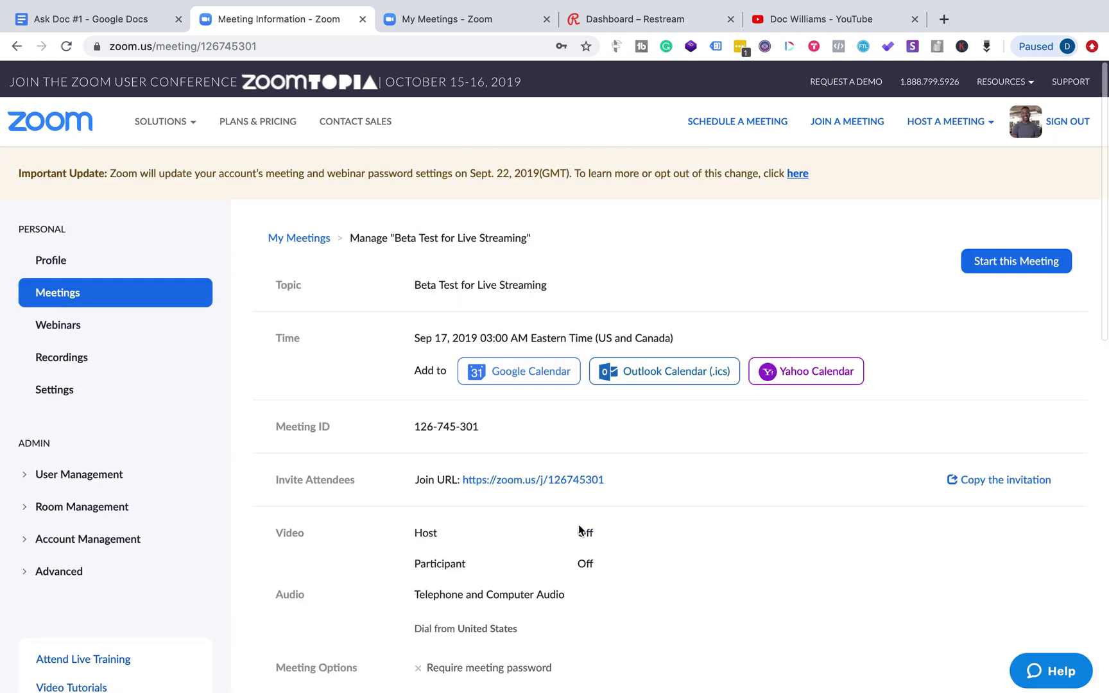
{"action": "scroll", "coordinate": [578, 524], "scroll_direction": "down", "scroll_amount": 15}
{"action": "scroll", "coordinate": [545, 521], "scroll_direction": "up", "scroll_amount": 15}
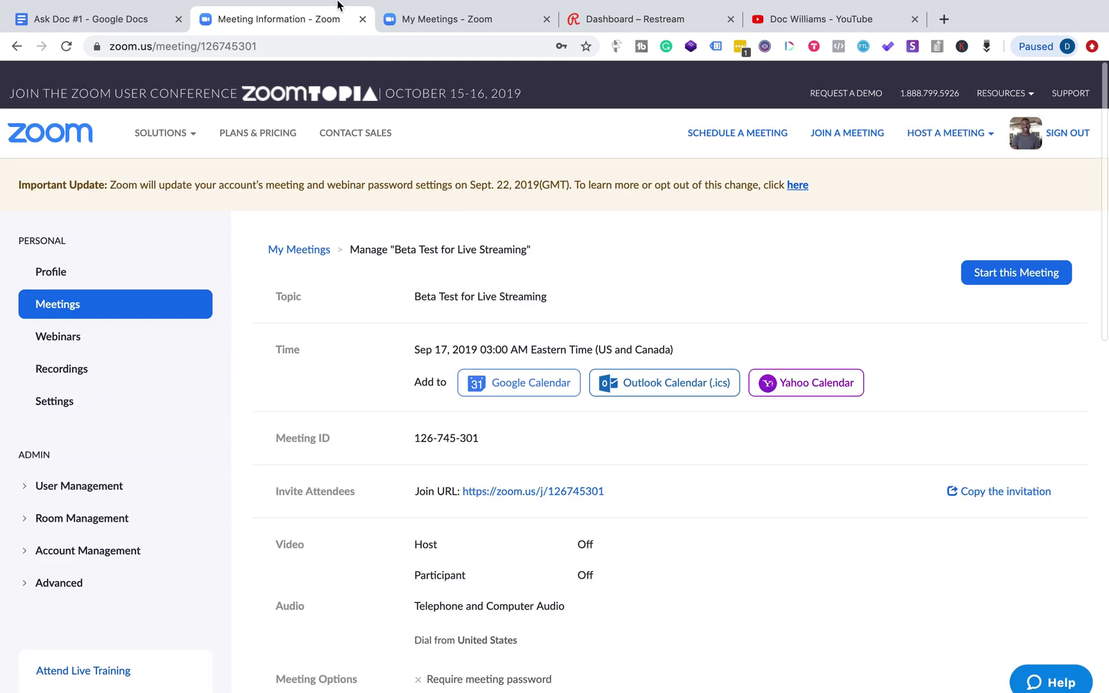
{"action": "scroll", "coordinate": [542, 577], "scroll_direction": "down", "scroll_amount": 5}
{"action": "scroll", "coordinate": [543, 575], "scroll_direction": "down", "scroll_amount": 5}
{"action": "scroll", "coordinate": [543, 575], "scroll_direction": "up", "scroll_amount": 10}
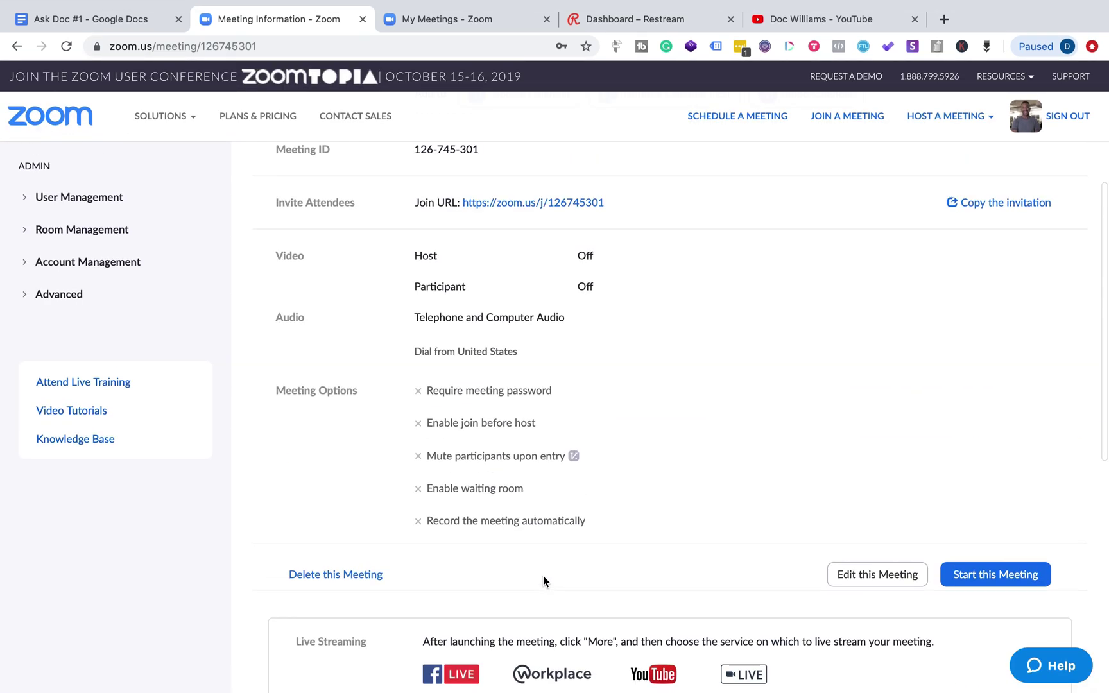
{"action": "scroll", "coordinate": [543, 575], "scroll_direction": "down", "scroll_amount": 15}
{"action": "scroll", "coordinate": [543, 575], "scroll_direction": "up", "scroll_amount": 5}
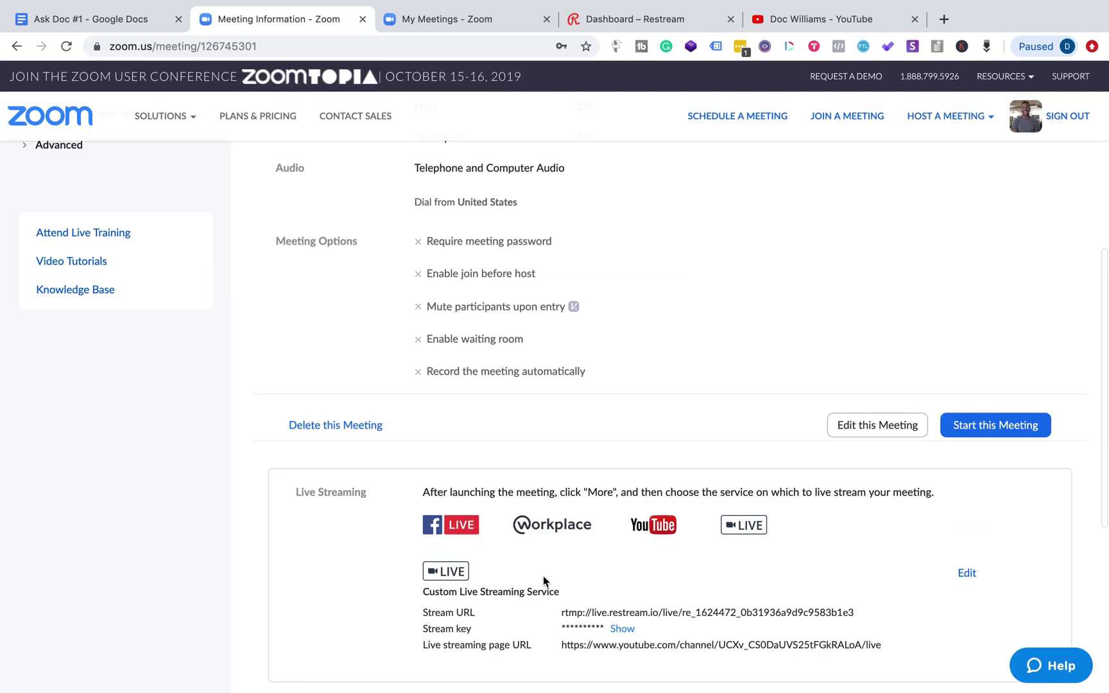
{"action": "left_click", "coordinate": [577, 18]}
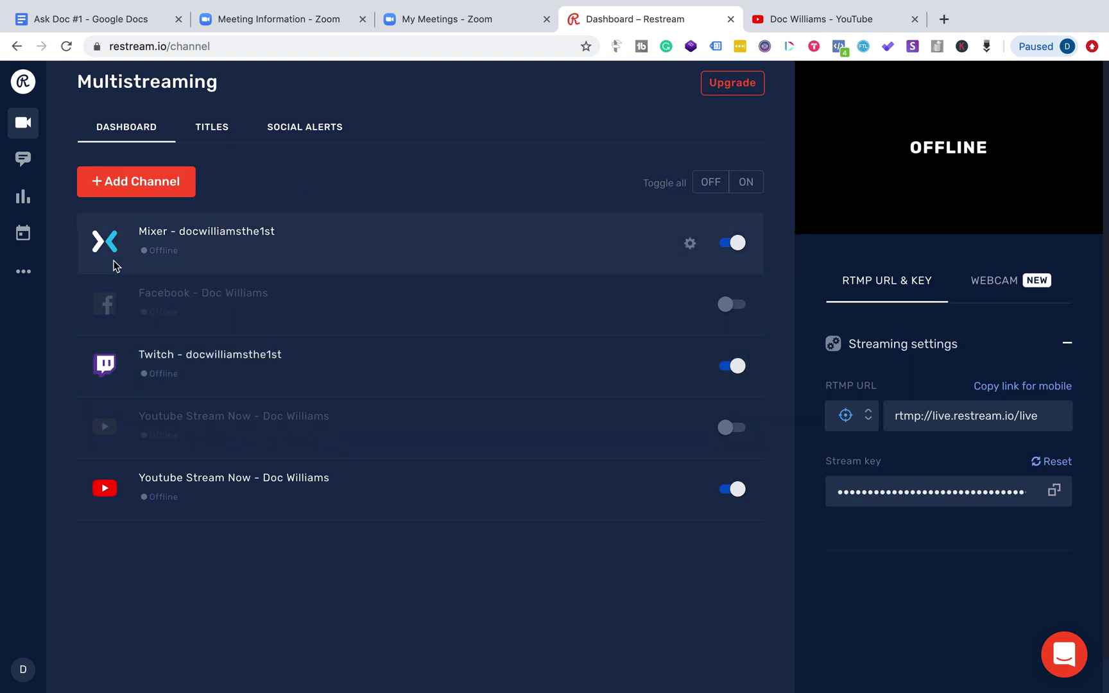
- Revisit the meetings list and the meeting information page, then return to the Restream dashboard
{"action": "left_click", "coordinate": [466, 19]}
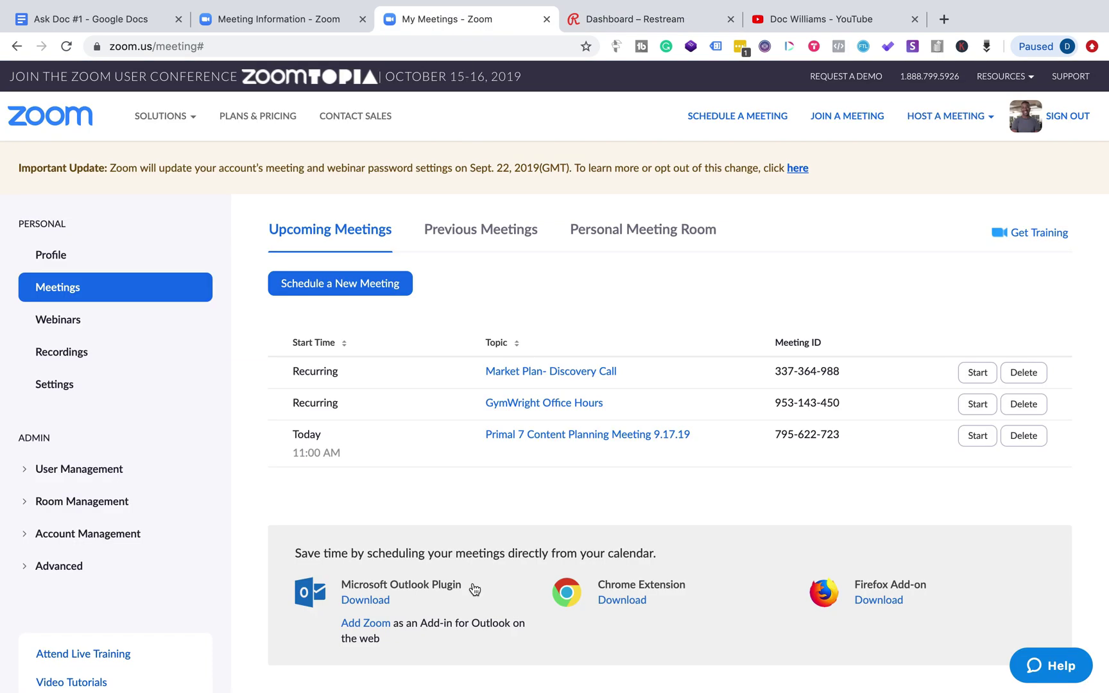
{"action": "scroll", "coordinate": [470, 482], "scroll_direction": "down", "scroll_amount": 7}
{"action": "scroll", "coordinate": [471, 483], "scroll_direction": "up", "scroll_amount": 4}
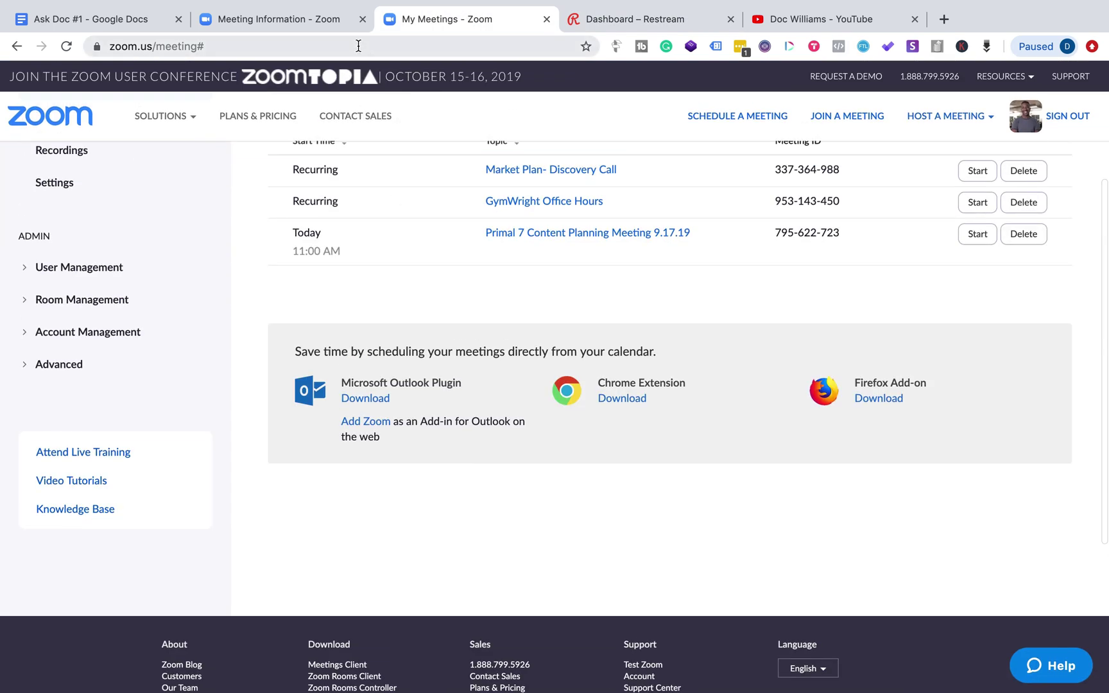
{"action": "left_click", "coordinate": [334, 20]}
{"action": "scroll", "coordinate": [356, 403], "scroll_direction": "down", "scroll_amount": 3}
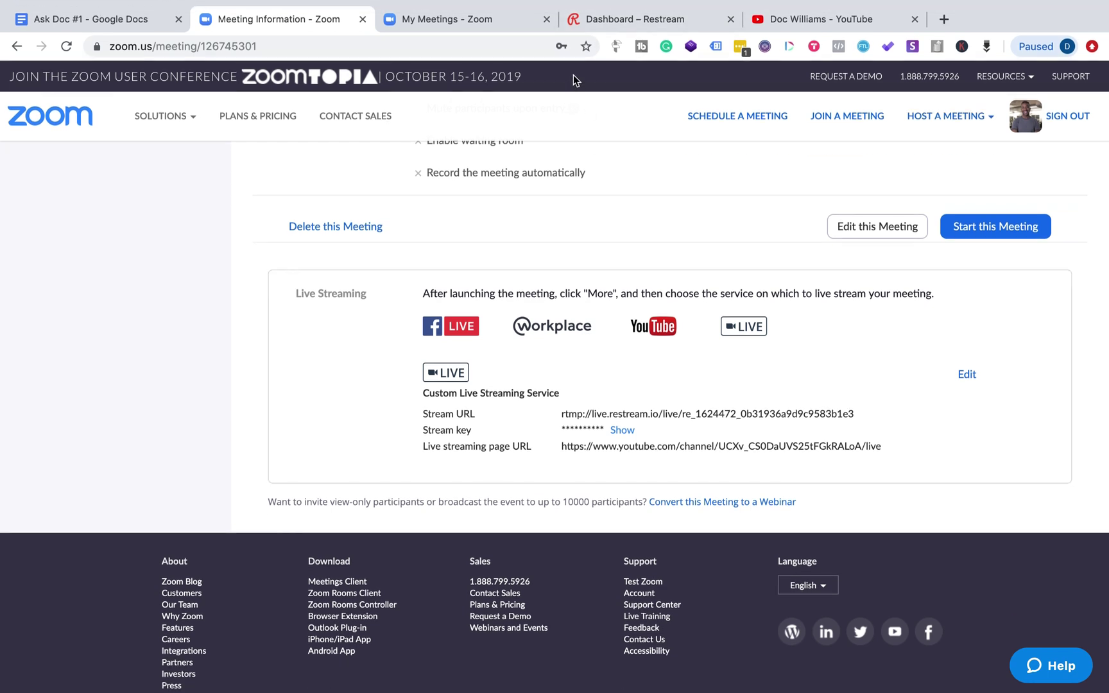
{"action": "left_click", "coordinate": [591, 24]}
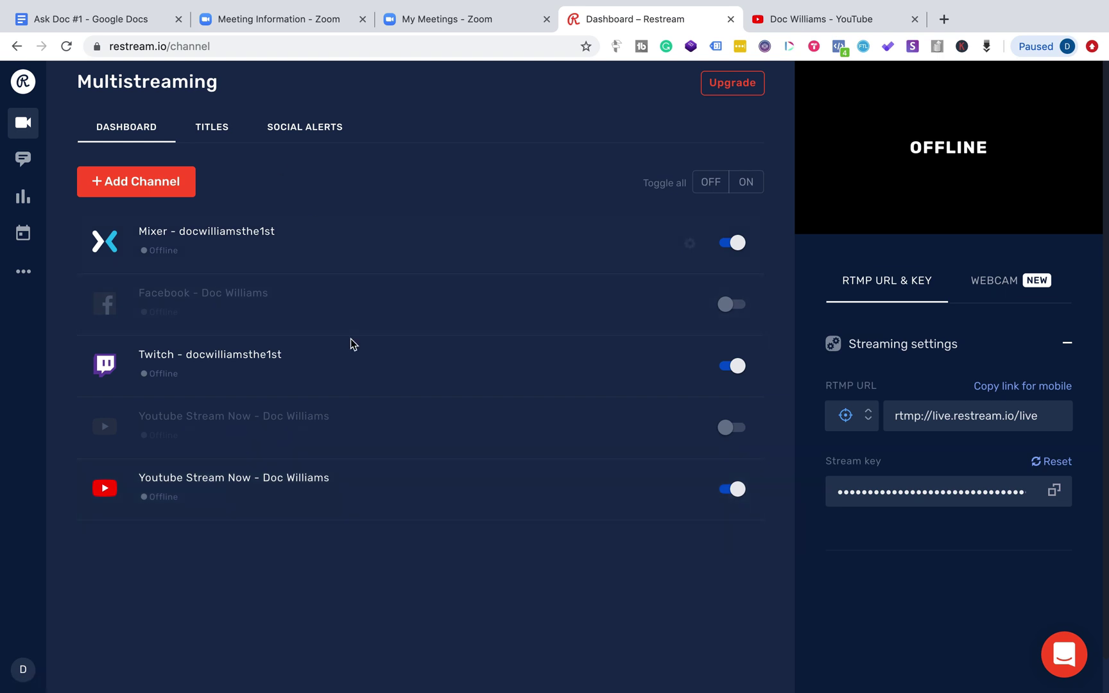
{"action": "left_click", "coordinate": [165, 181]}
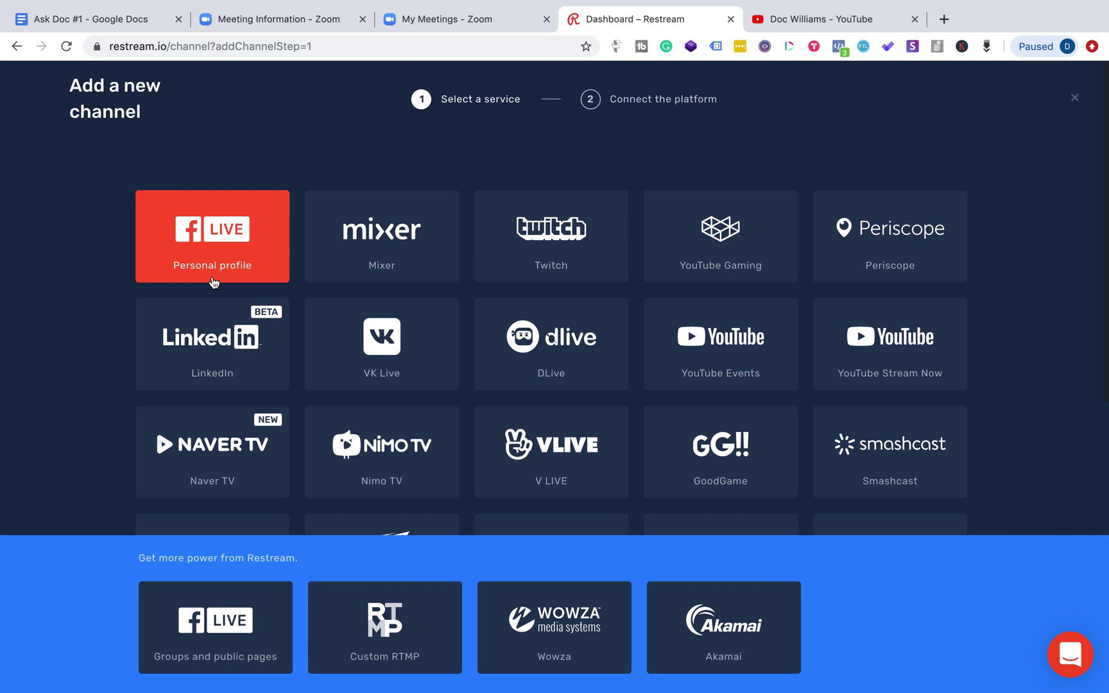
{"action": "scroll", "coordinate": [428, 425], "scroll_direction": "down", "scroll_amount": 10}
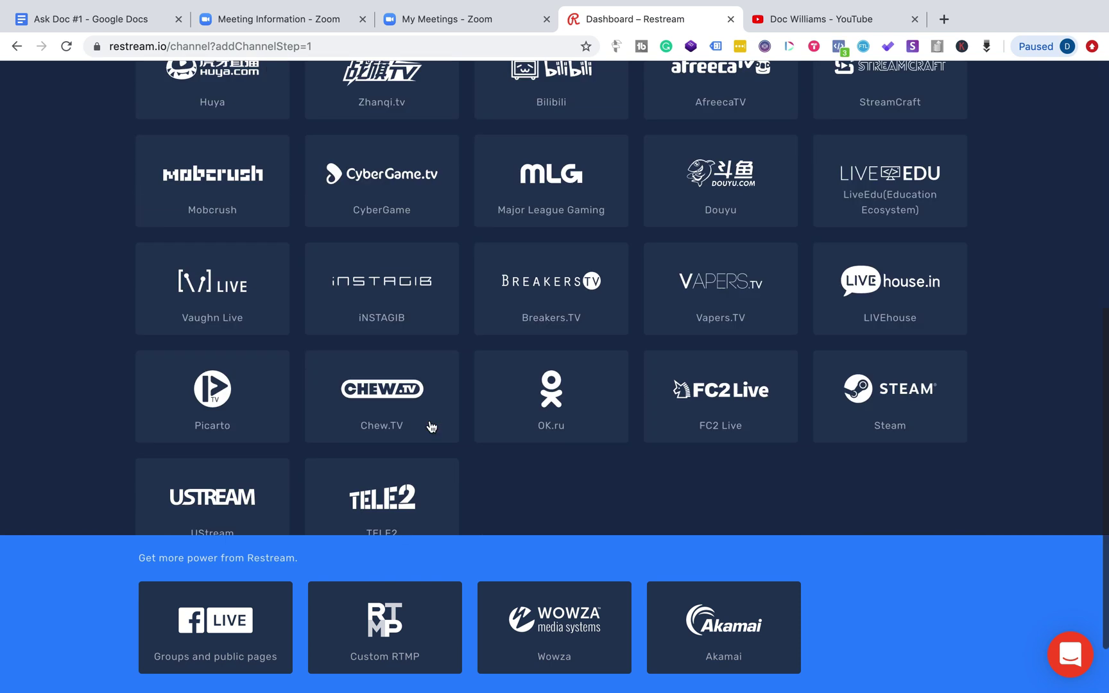
{"action": "scroll", "coordinate": [431, 427], "scroll_direction": "up", "scroll_amount": 8}
{"action": "scroll", "coordinate": [431, 430], "scroll_direction": "down", "scroll_amount": 2}
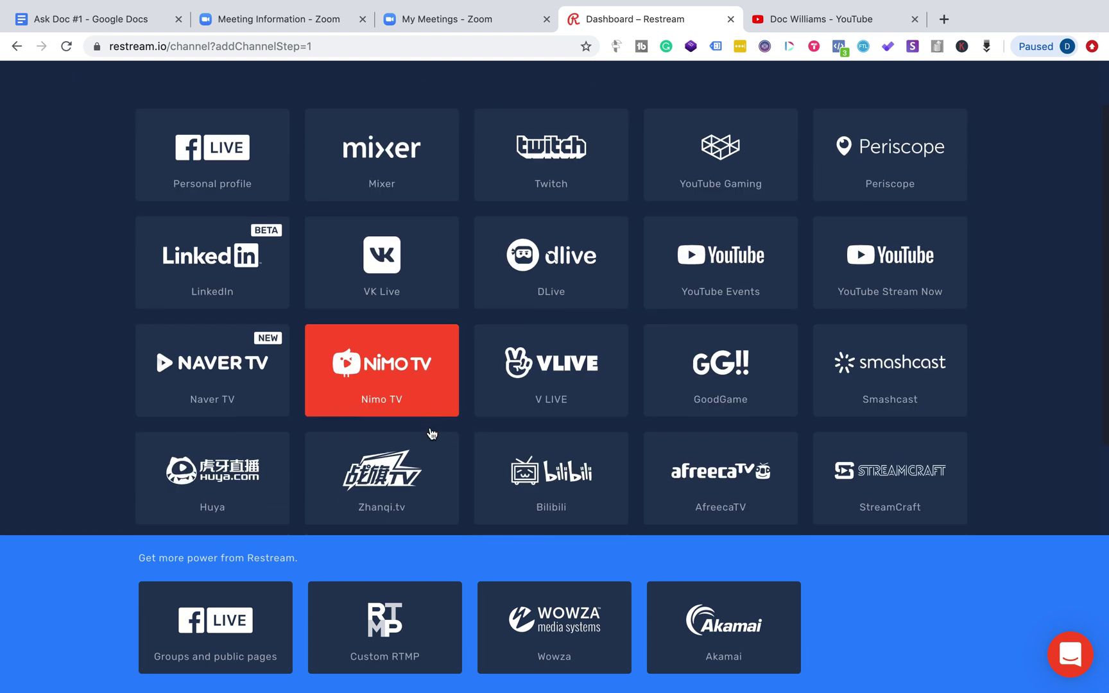
{"action": "scroll", "coordinate": [431, 433], "scroll_direction": "up", "scroll_amount": 3}
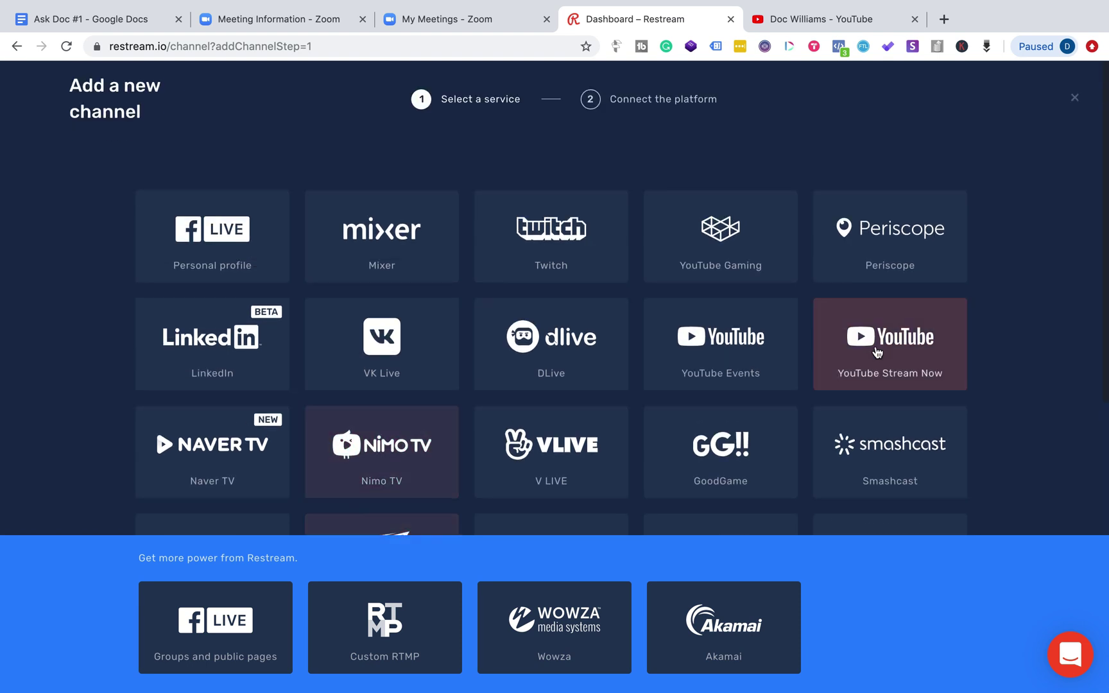
{"action": "left_click", "coordinate": [1074, 98]}
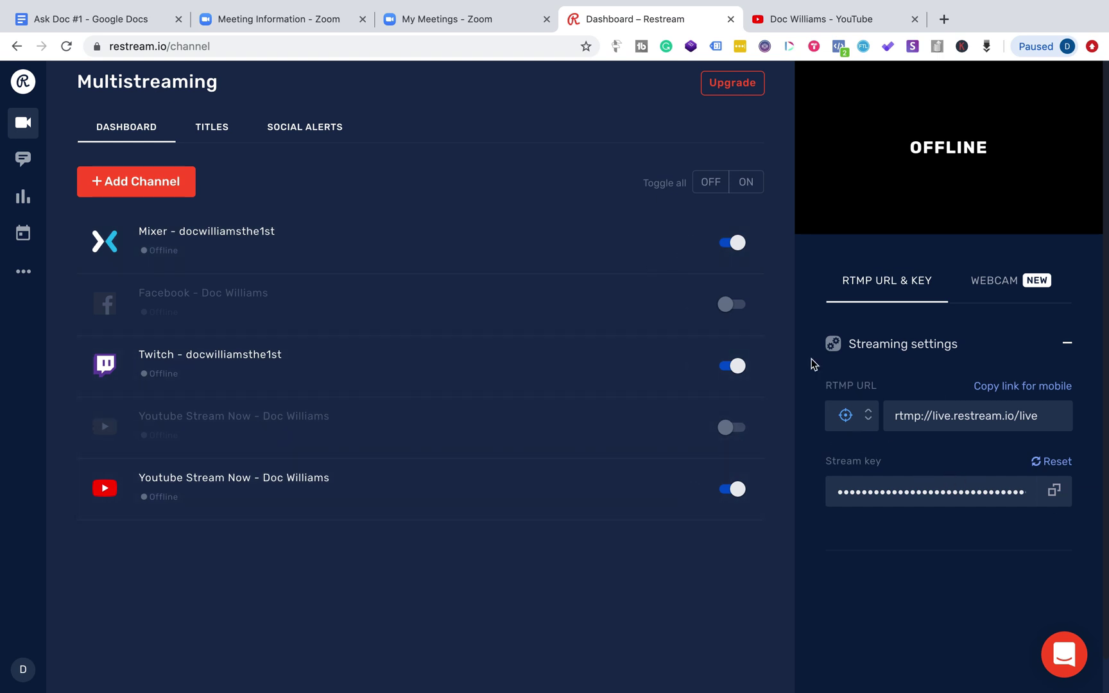
- Start 'Beta Test for Live Streaming' from its information page in the Zoom app with computer audio
{"action": "left_click", "coordinate": [441, 20]}
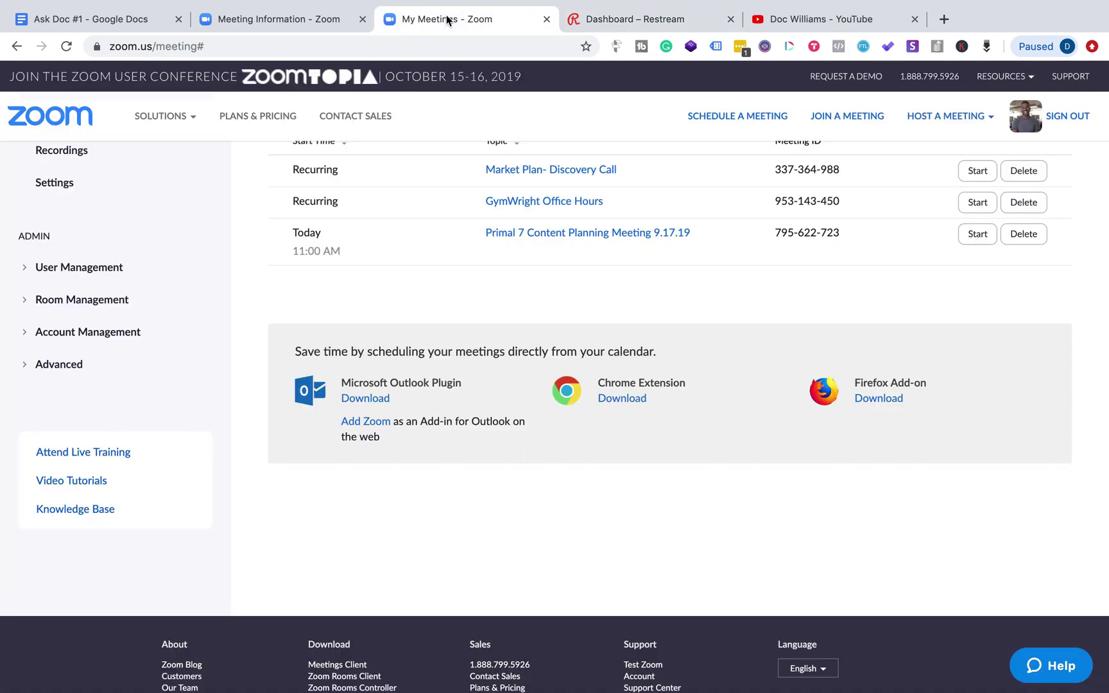
{"action": "left_click", "coordinate": [292, 20]}
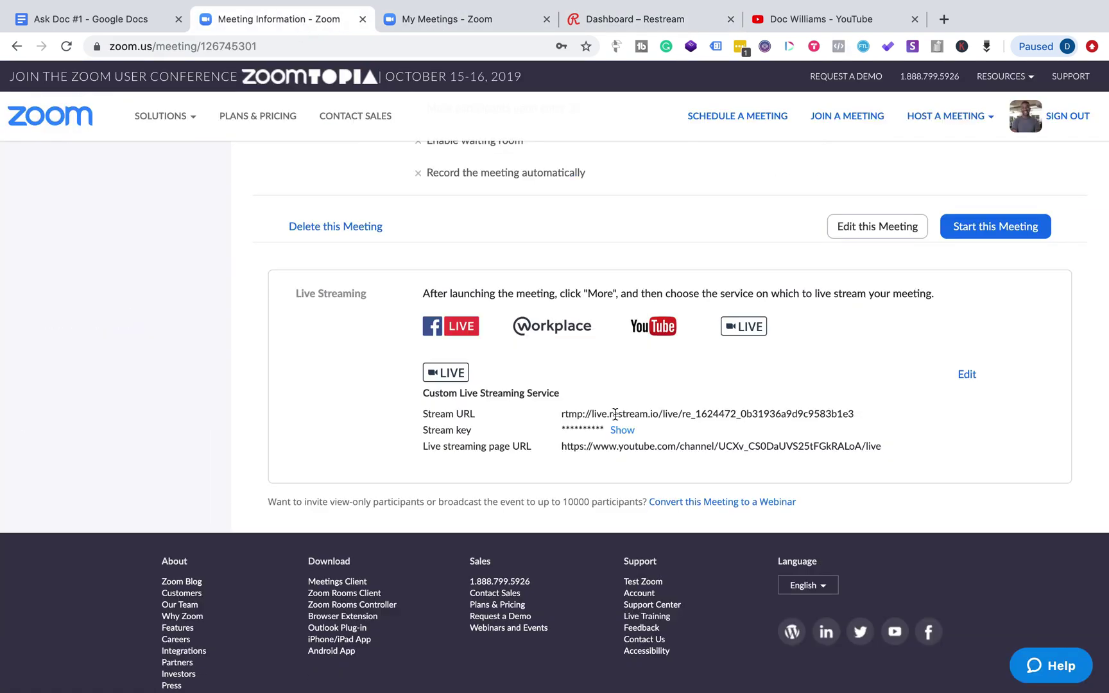
{"action": "left_click", "coordinate": [972, 231]}
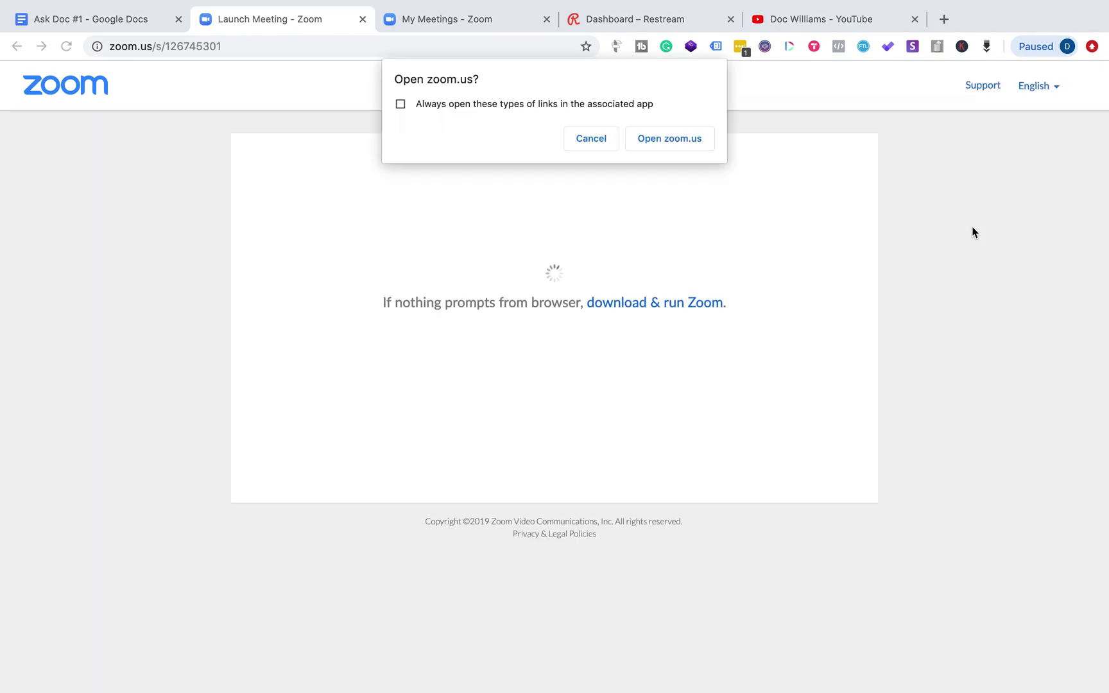
{"action": "left_click", "coordinate": [700, 135]}
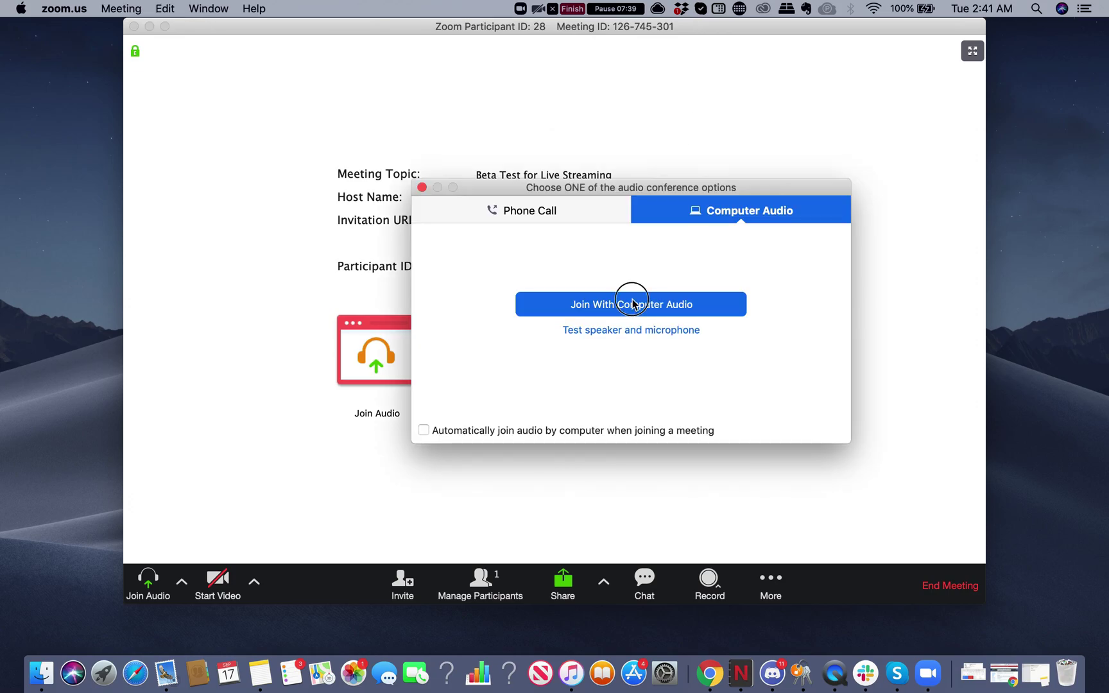
{"action": "left_click", "coordinate": [632, 304]}
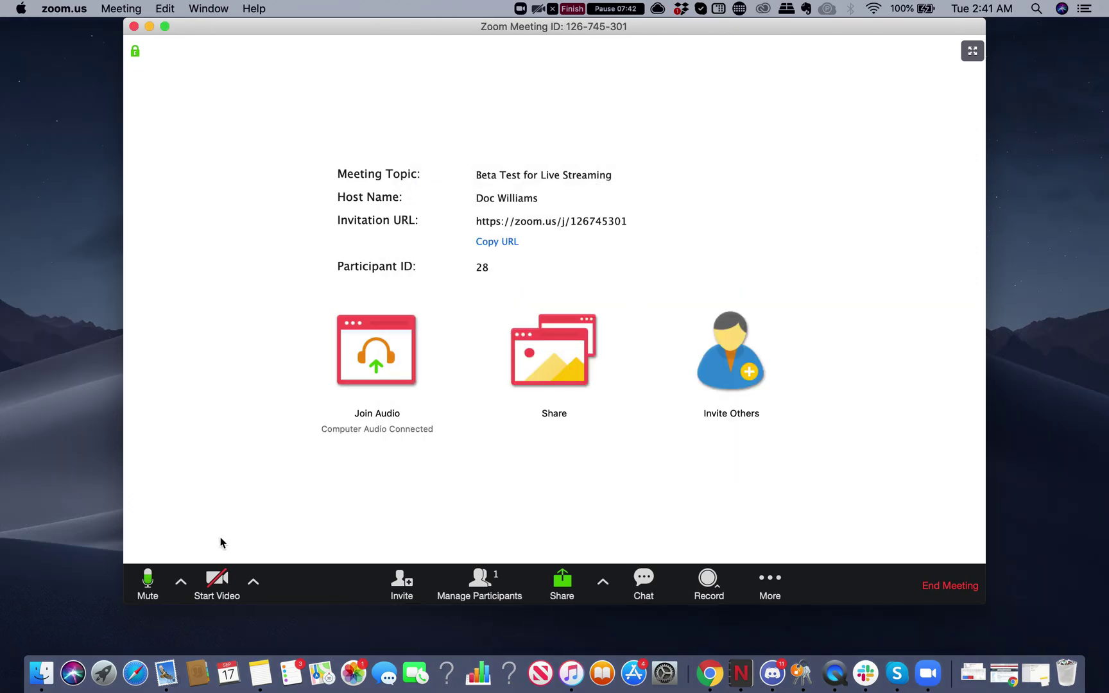
- Go live on the Custom Live Streaming Service from the meeting toolbar's More menu
{"action": "left_click", "coordinate": [776, 593]}
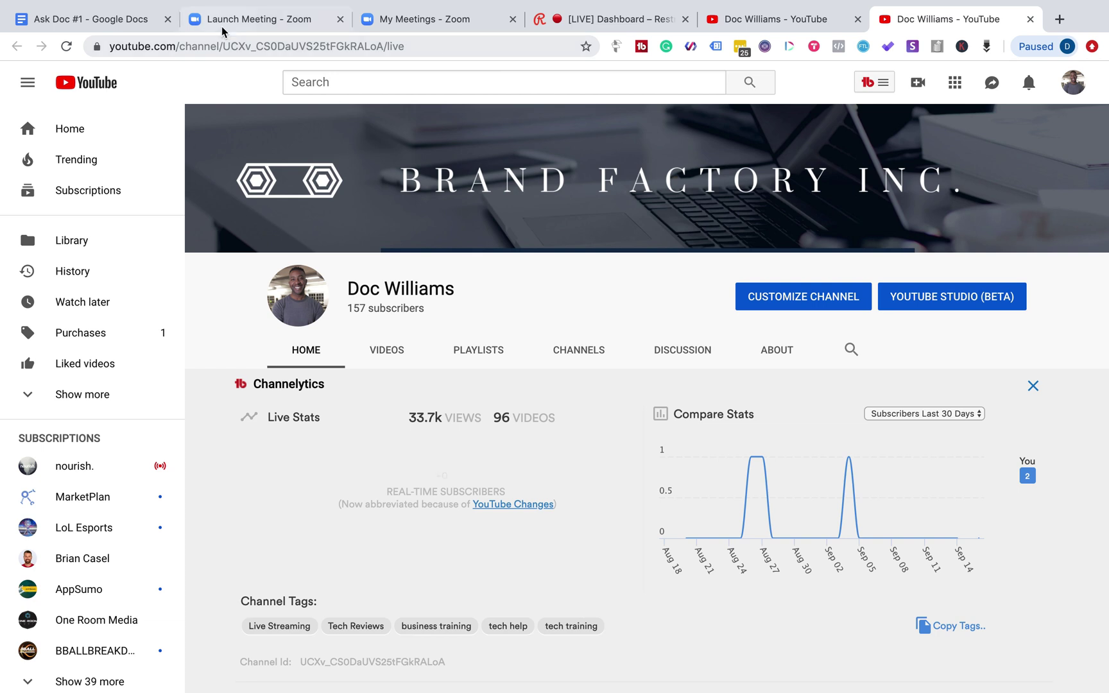
- Exit Chrome full screen and bring the live Zoom meeting window back to the front
{"action": "mouse_move", "coordinate": [106, 8]}
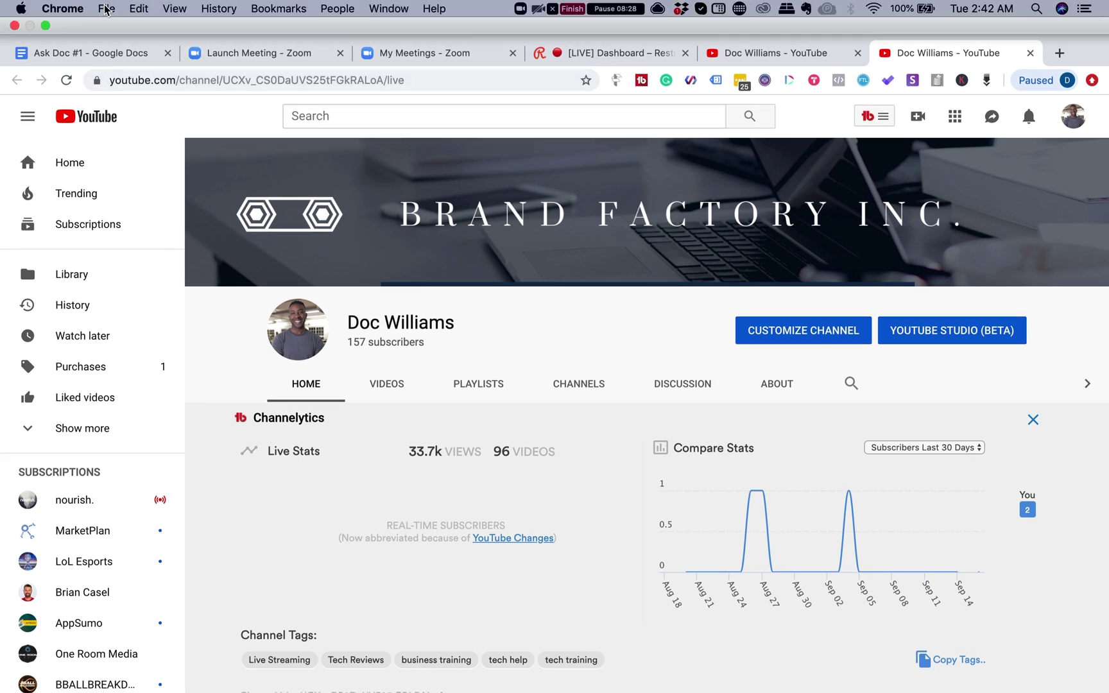
{"action": "left_click", "coordinate": [45, 25]}
{"action": "left_click", "coordinate": [381, 27]}
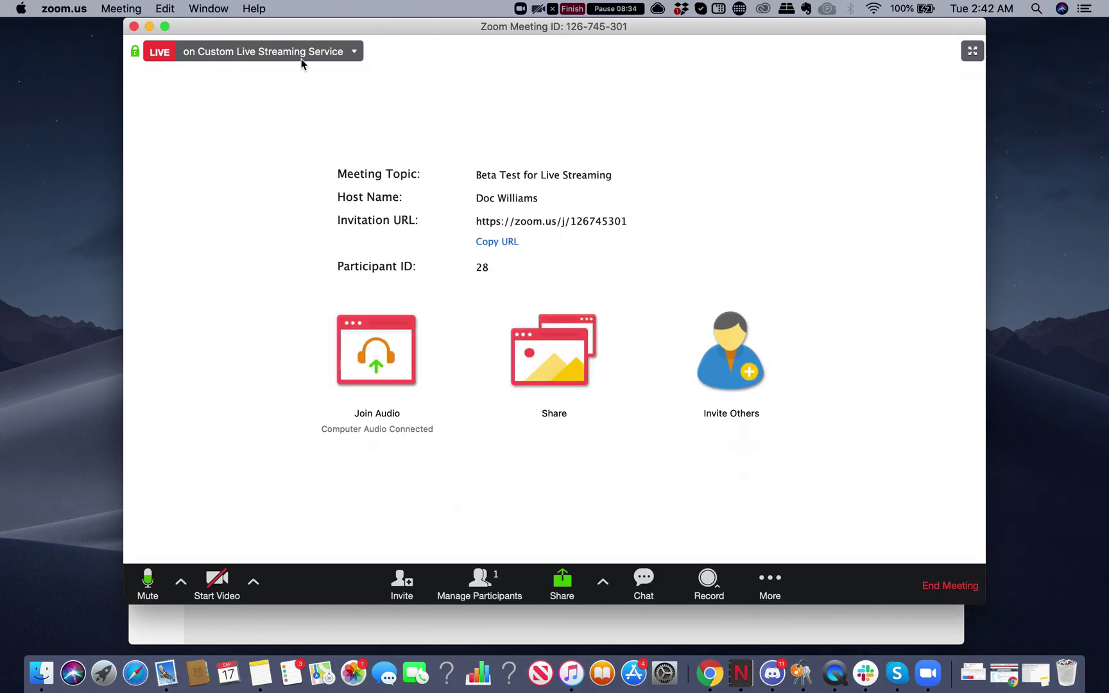
{"action": "left_click", "coordinate": [266, 628]}
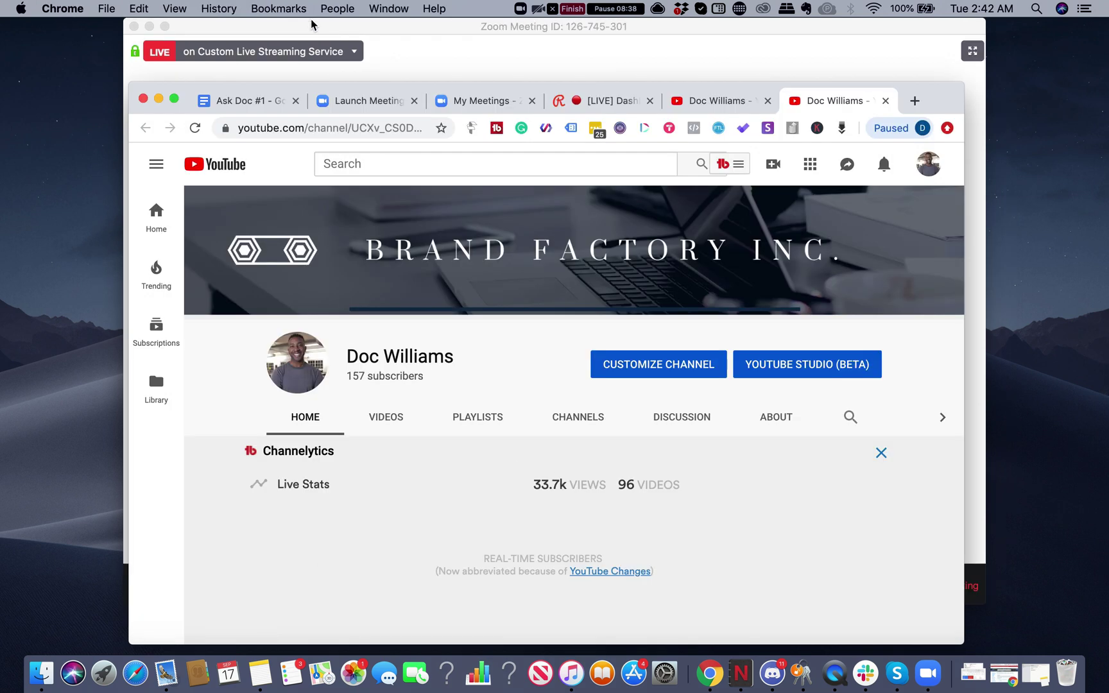
{"action": "left_click", "coordinate": [347, 35]}
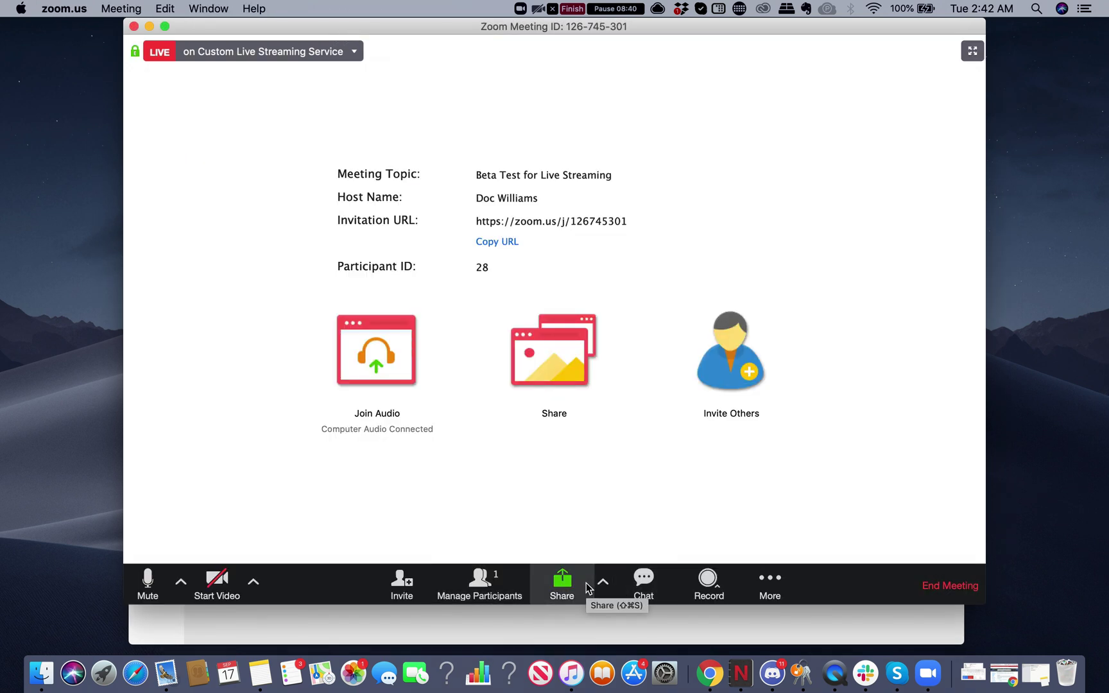
- Share the Google Chrome window in the meeting, maximise it, and switch to My Meetings
{"action": "left_click", "coordinate": [563, 584]}
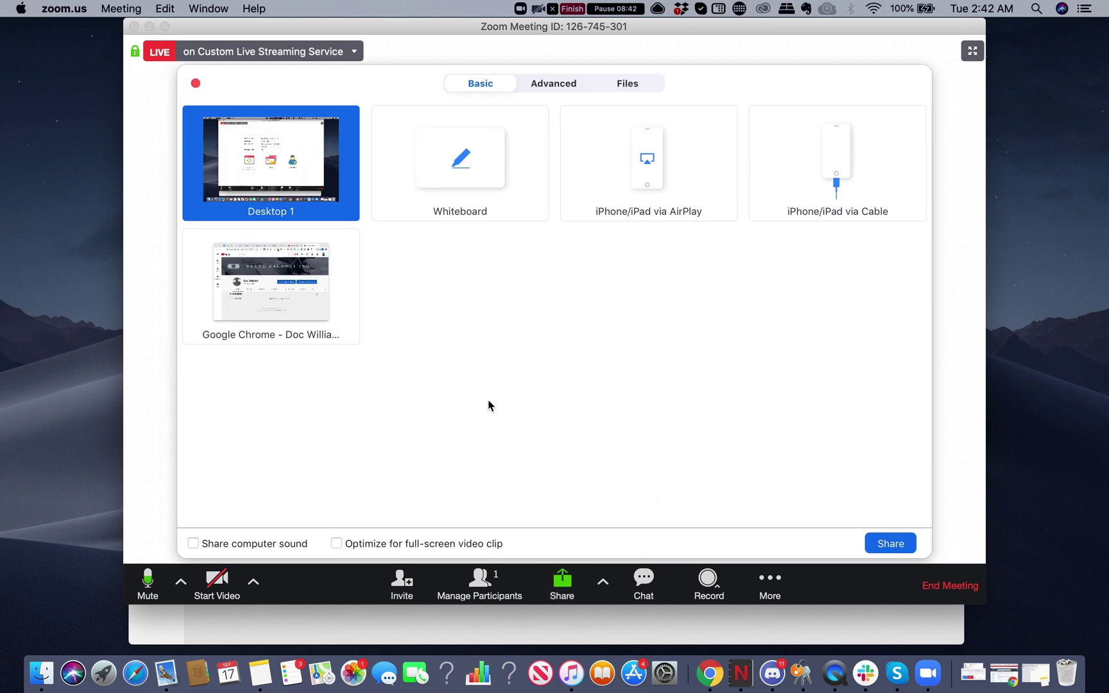
{"action": "double_click", "coordinate": [312, 300]}
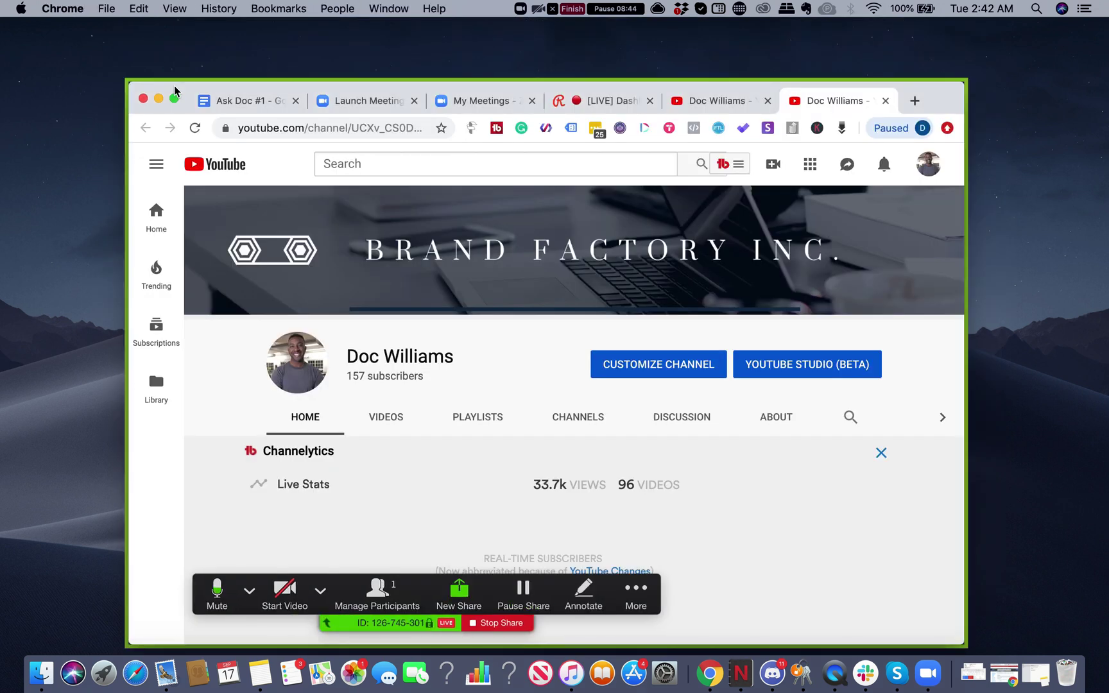
{"action": "left_click", "coordinate": [174, 97]}
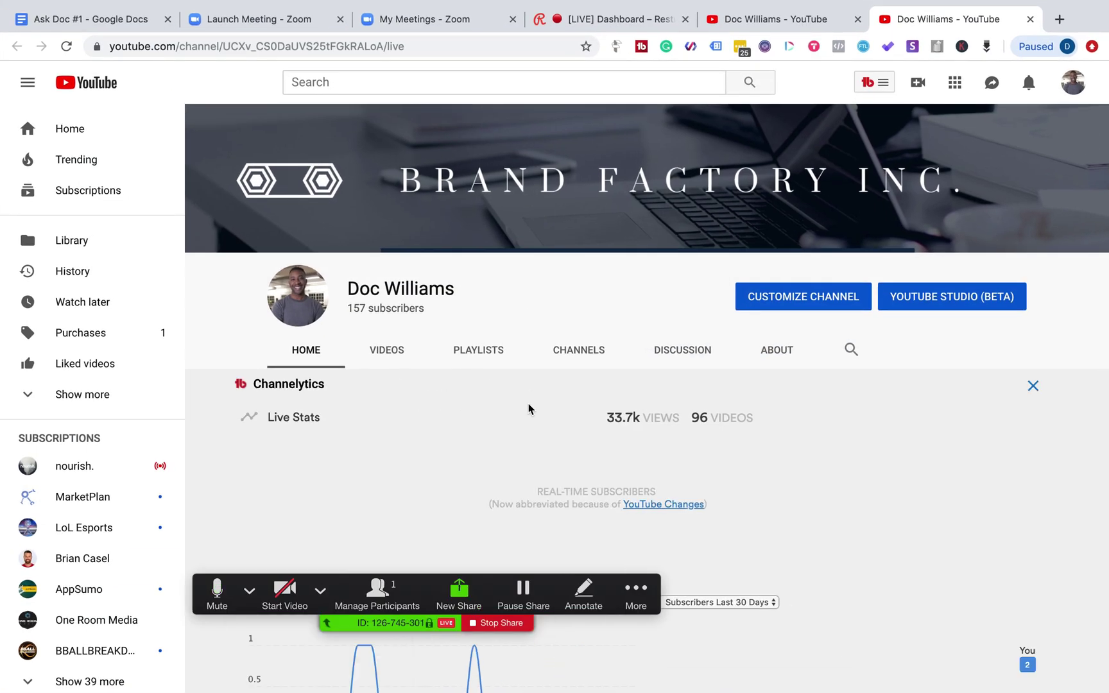
{"action": "left_click", "coordinate": [457, 21]}
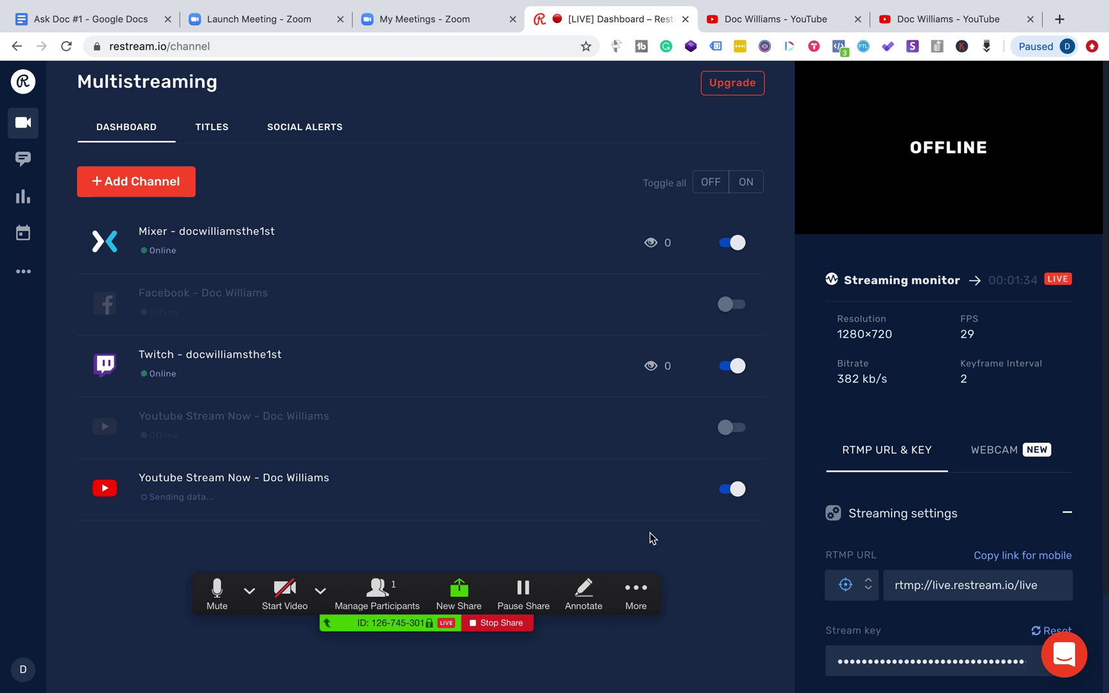
{"action": "left_click", "coordinate": [114, 22]}
{"action": "scroll", "coordinate": [381, 424], "scroll_direction": "down", "scroll_amount": 10}
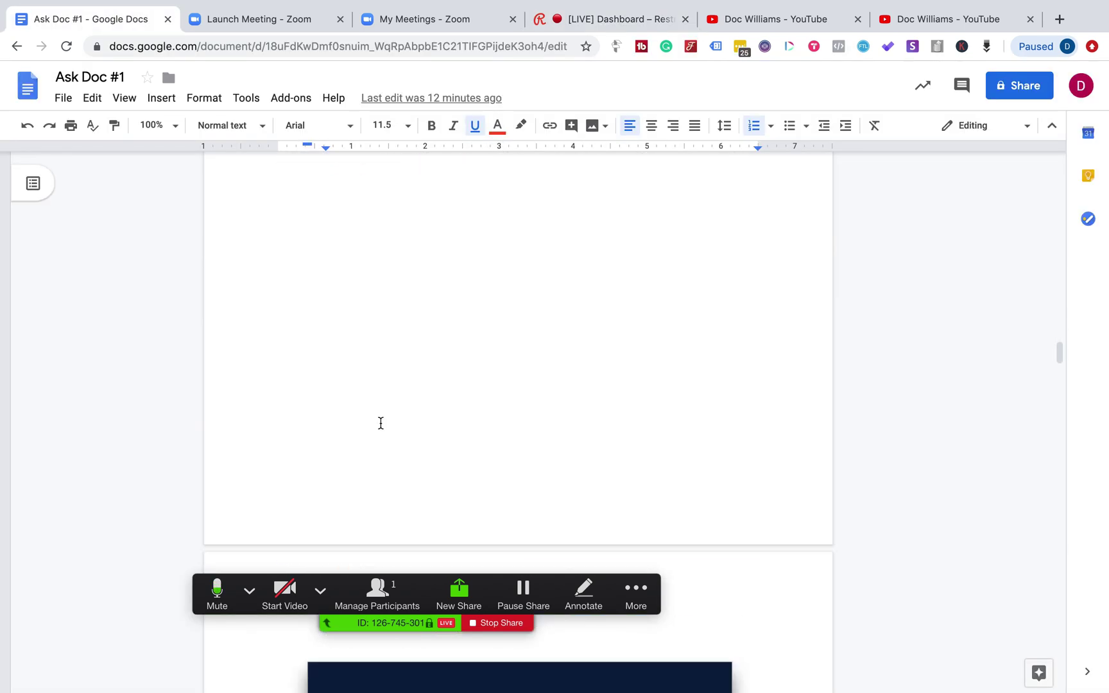
{"action": "scroll", "coordinate": [381, 423], "scroll_direction": "down", "scroll_amount": 20}
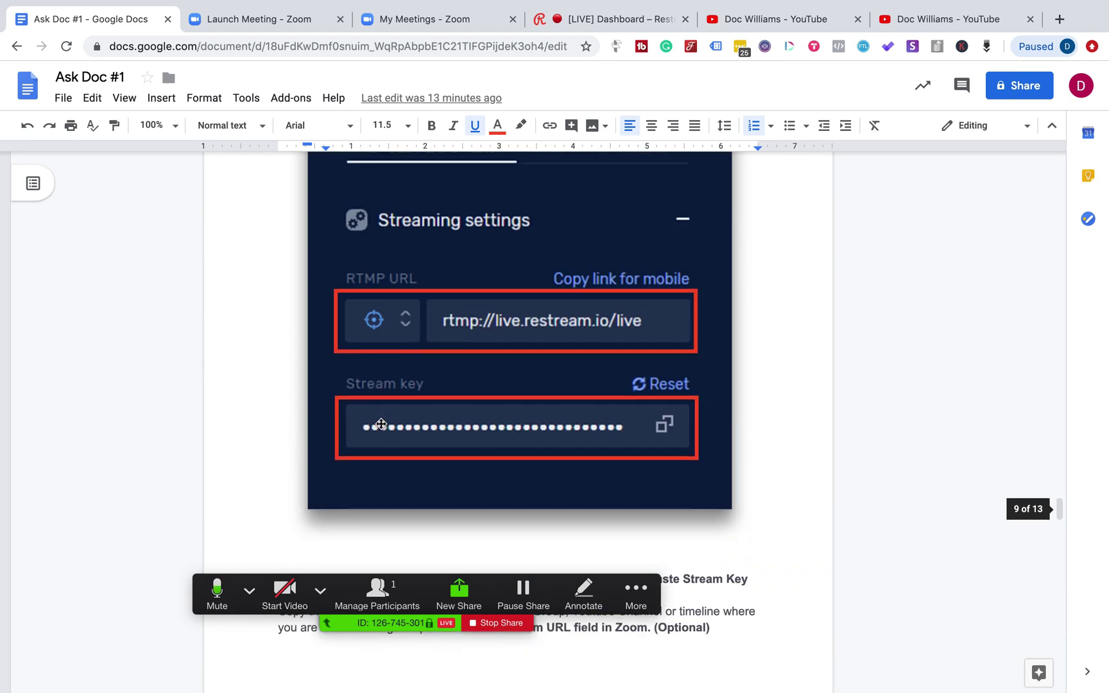
{"action": "scroll", "coordinate": [381, 423], "scroll_direction": "down", "scroll_amount": 3}
{"action": "scroll", "coordinate": [381, 423], "scroll_direction": "up", "scroll_amount": 20}
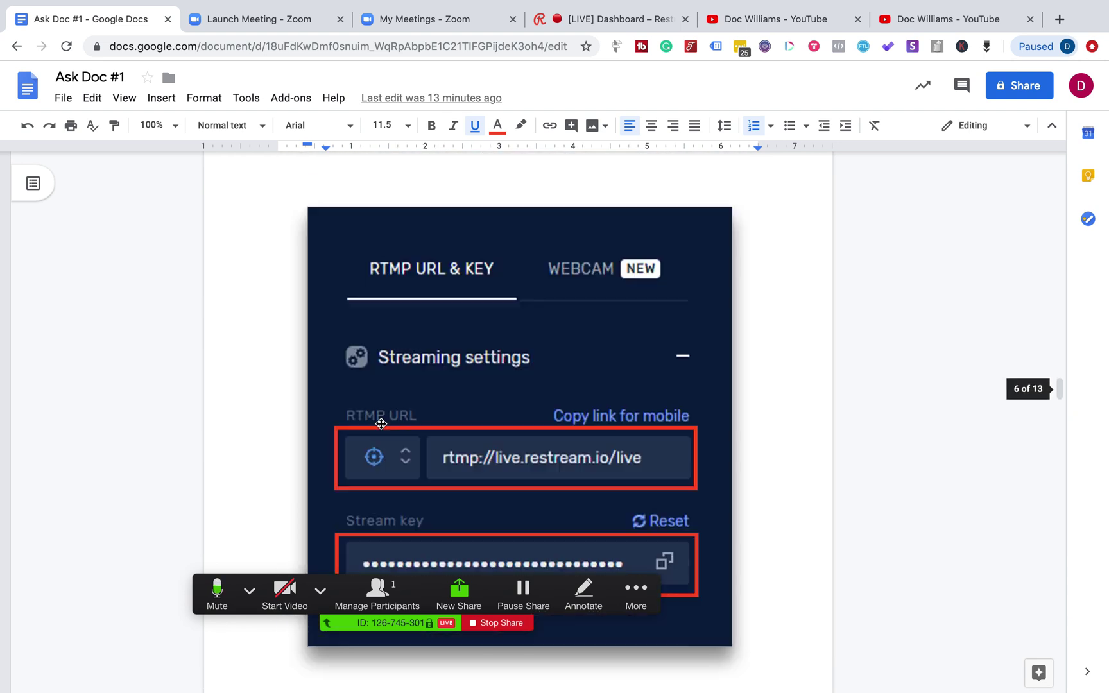
{"action": "scroll", "coordinate": [380, 423], "scroll_direction": "up", "scroll_amount": 10}
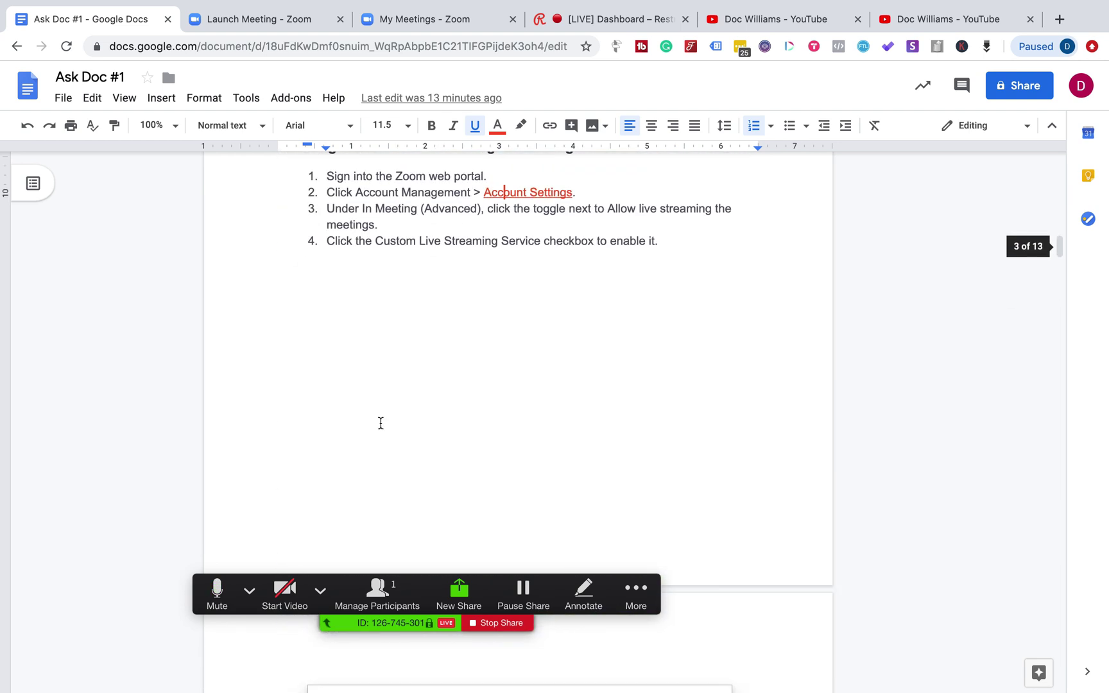
{"action": "left_click", "coordinate": [609, 23]}
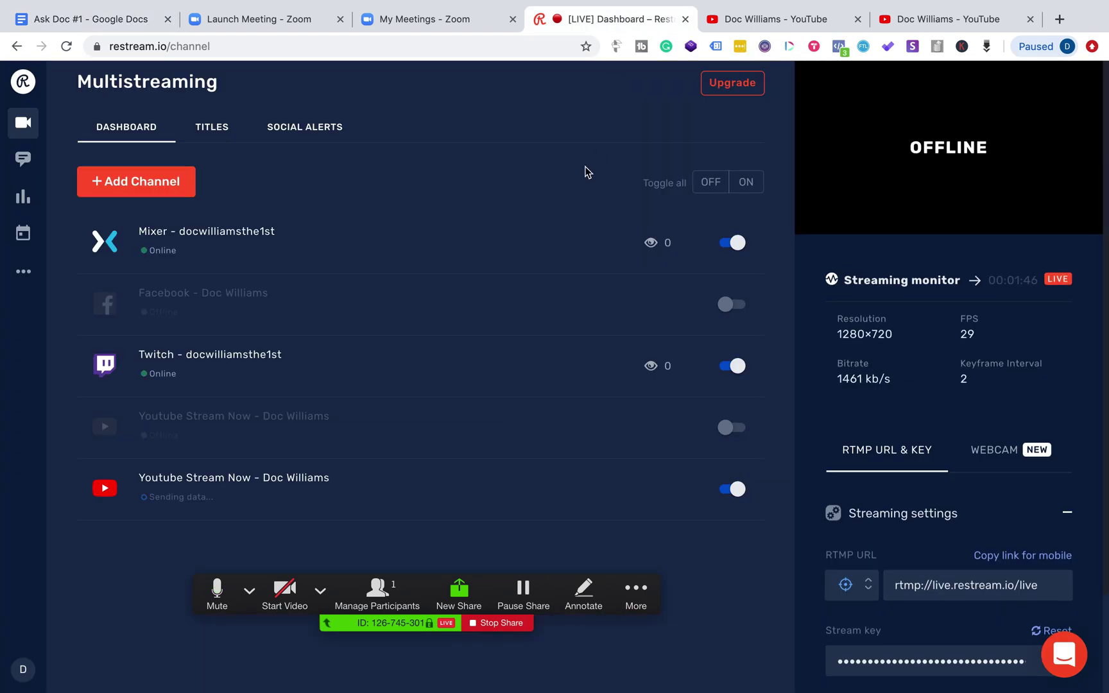